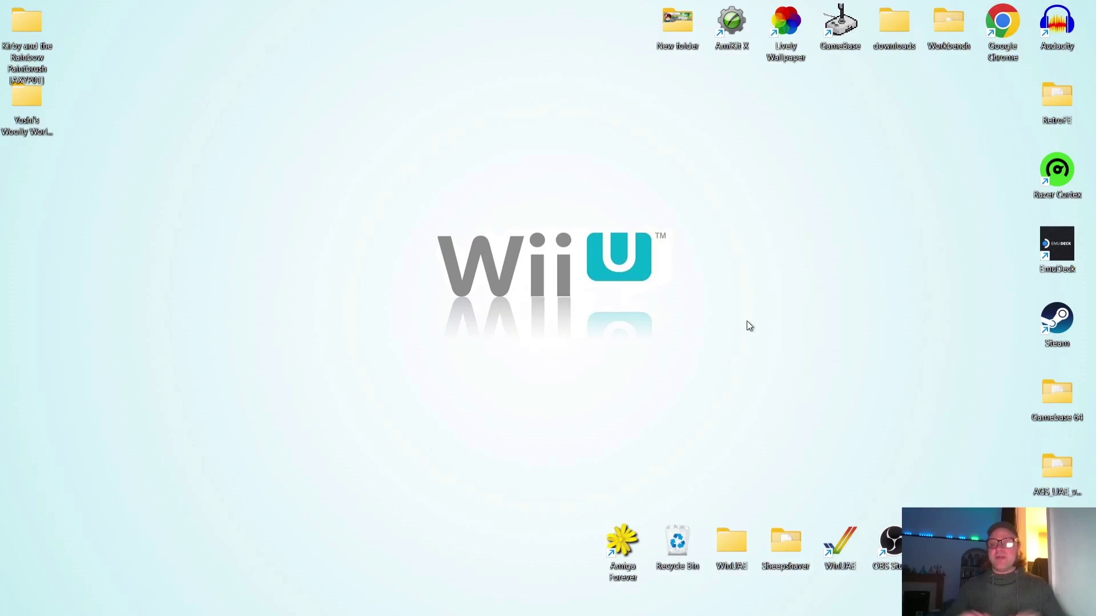
Open the Cemu website in Chrome, review the compatibility list's game ratings and return to the site
mouse_move(565, 614)
left_click(594, 600)
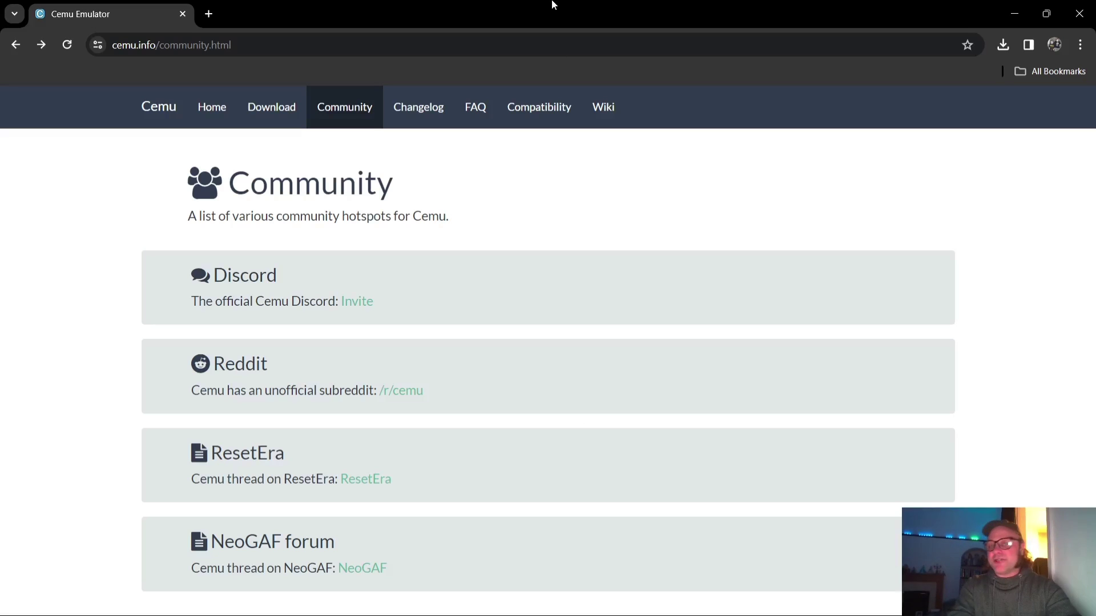
left_click(554, 110)
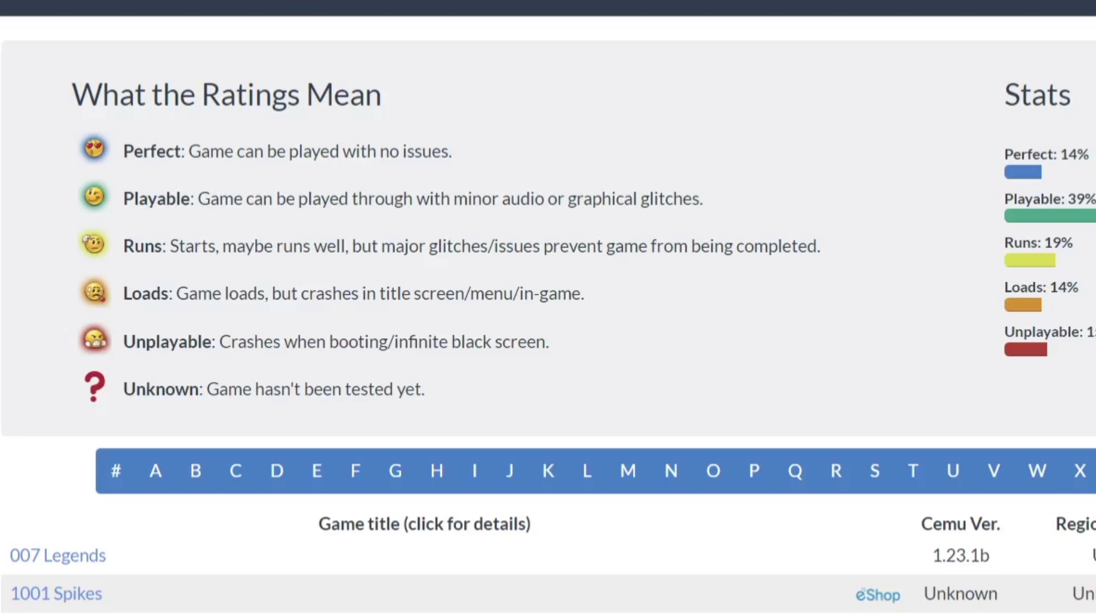
scroll(548, 342, "down", 8)
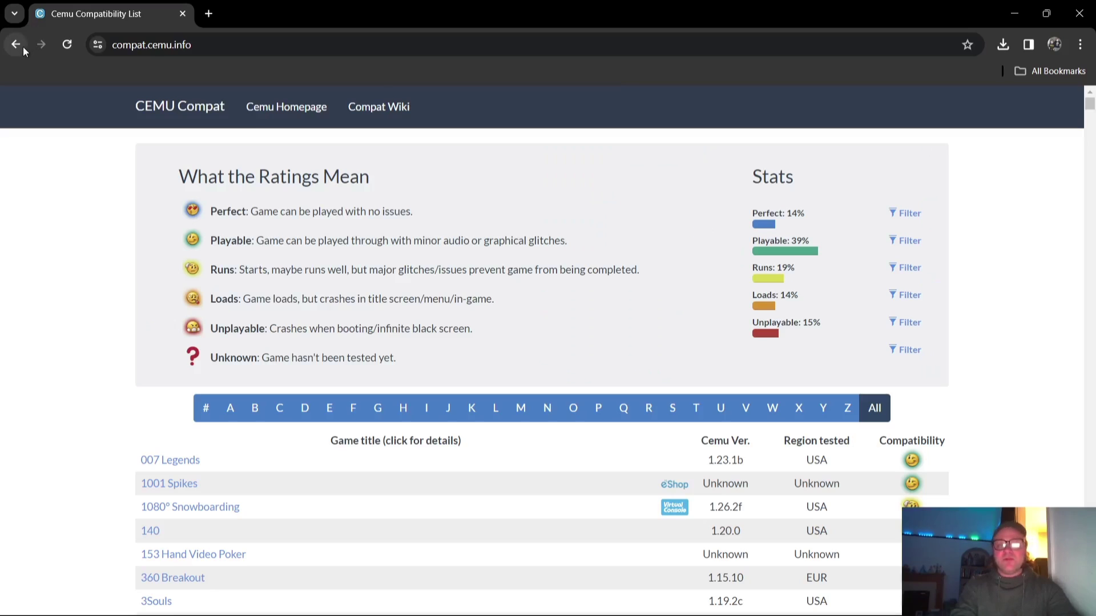
left_click(17, 46)
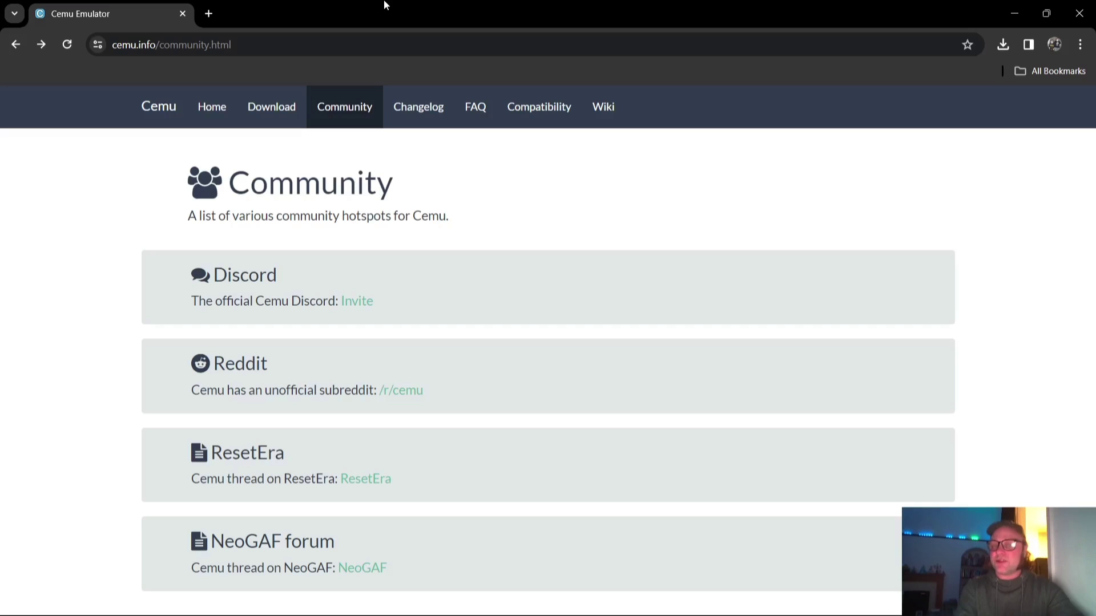
Download cemu-2.0-66-windows-x64.zip from the Cemu 2.0-66 (Experimental) release on GitHub
left_click(292, 108)
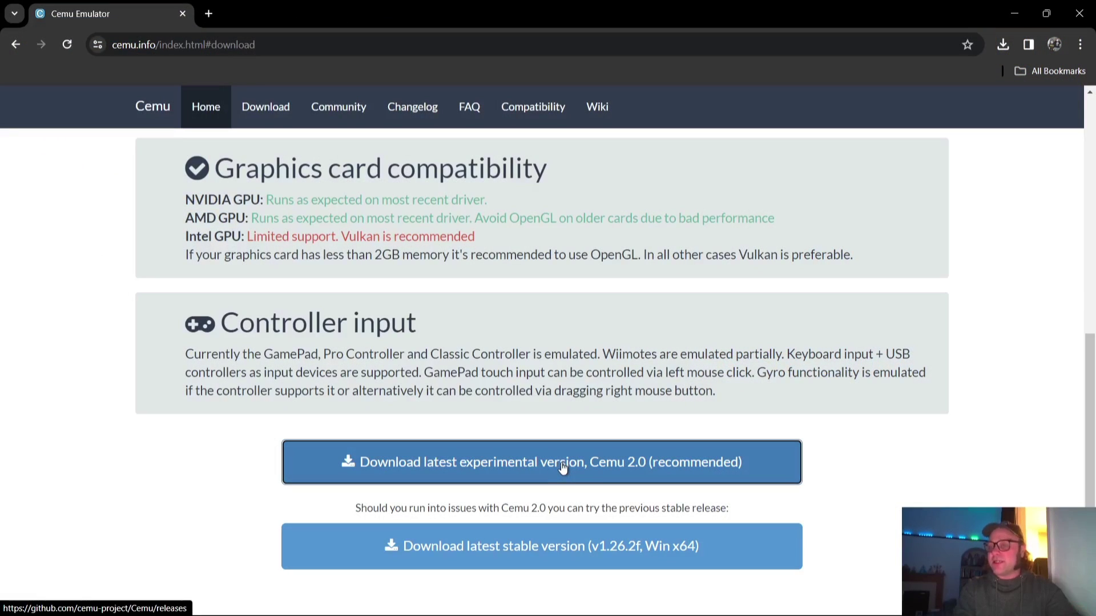
left_click(562, 466)
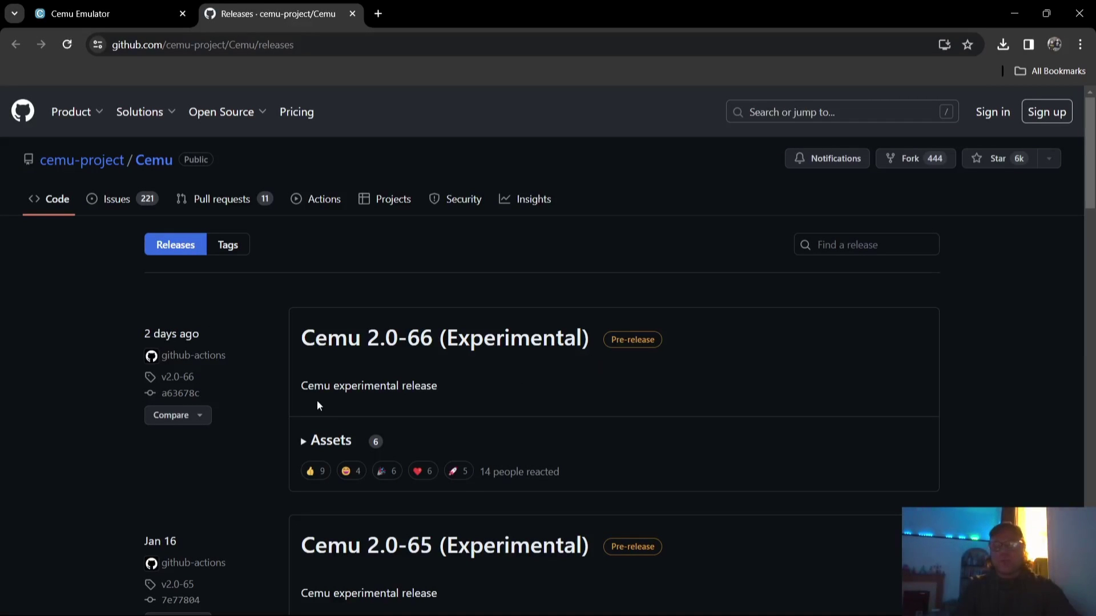
left_click(304, 442)
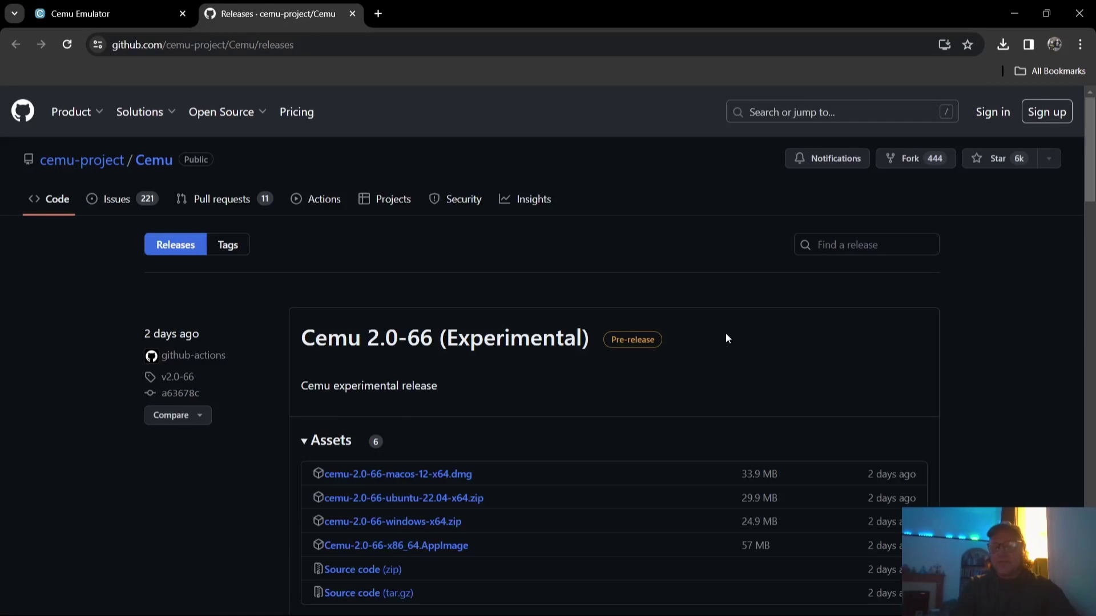
scroll(571, 399, "down", 2)
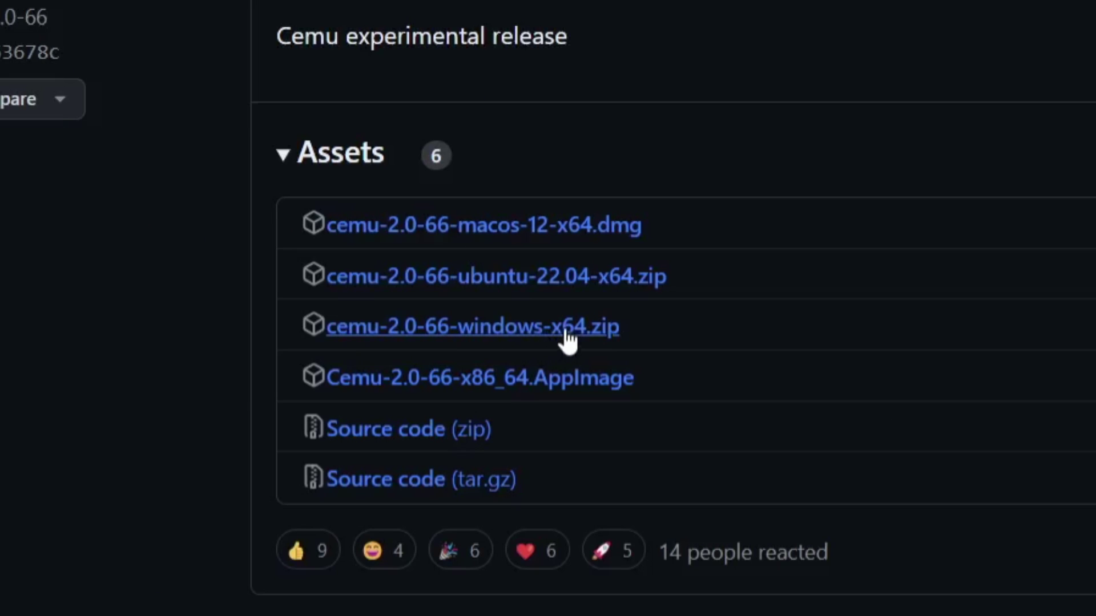
left_click(568, 337)
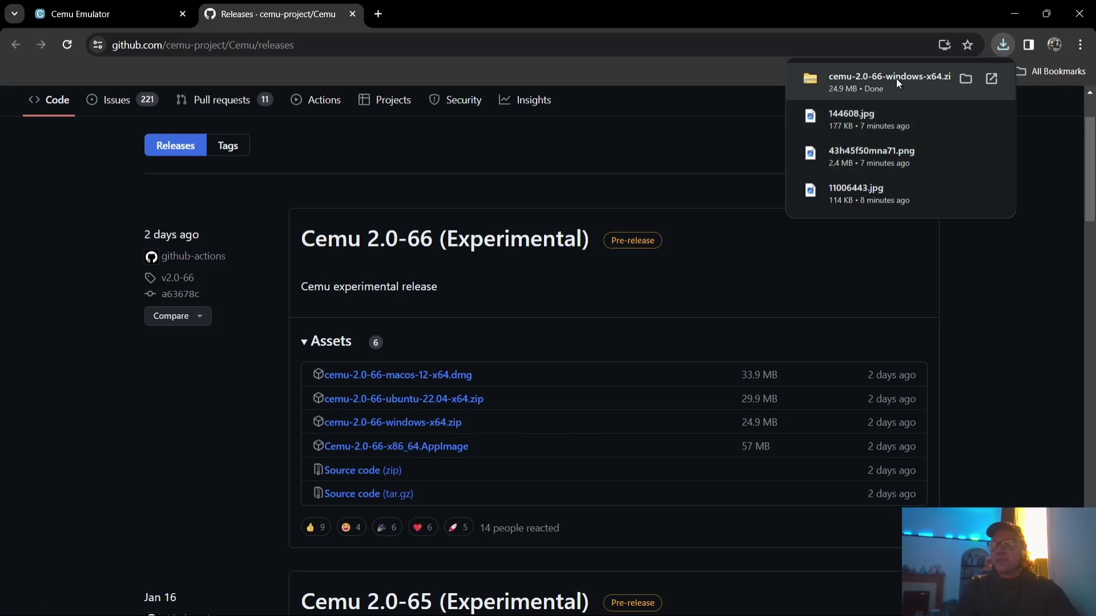
Extract the Cemu_2.0-66 folder from the downloaded archive to the desktop and close the archive window
left_click(896, 78)
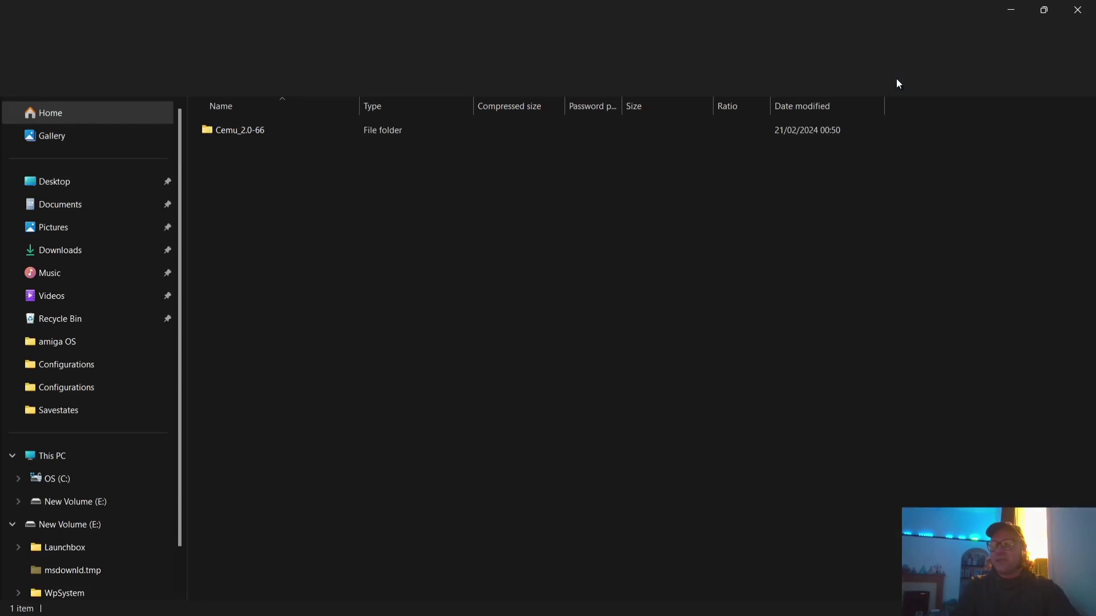
double_click(819, 9)
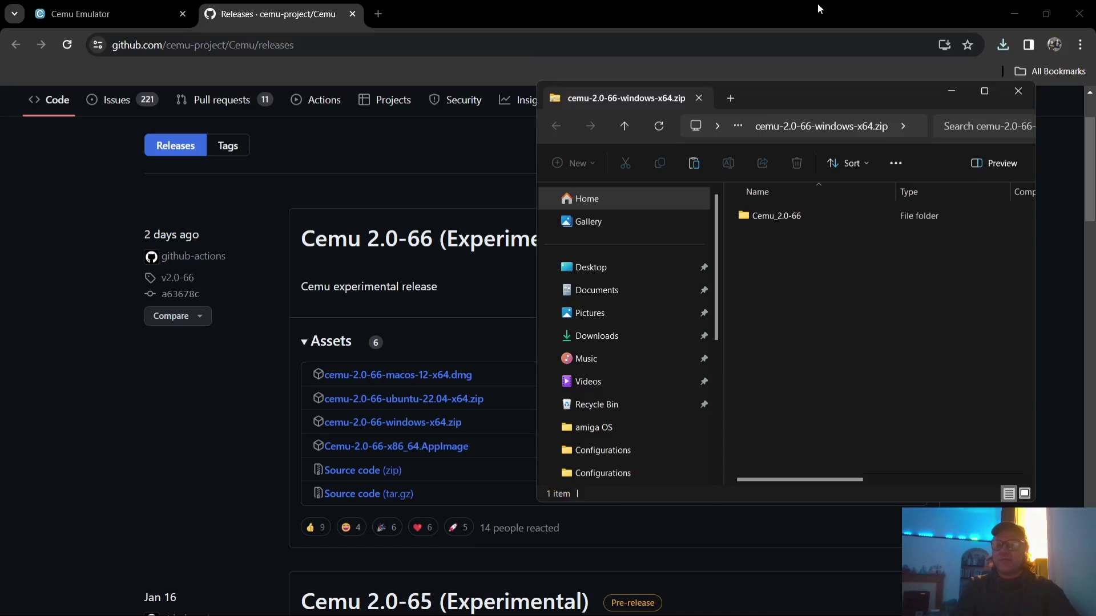
left_click(1014, 13)
left_click(781, 216)
left_click_drag(779, 214, 317, 237)
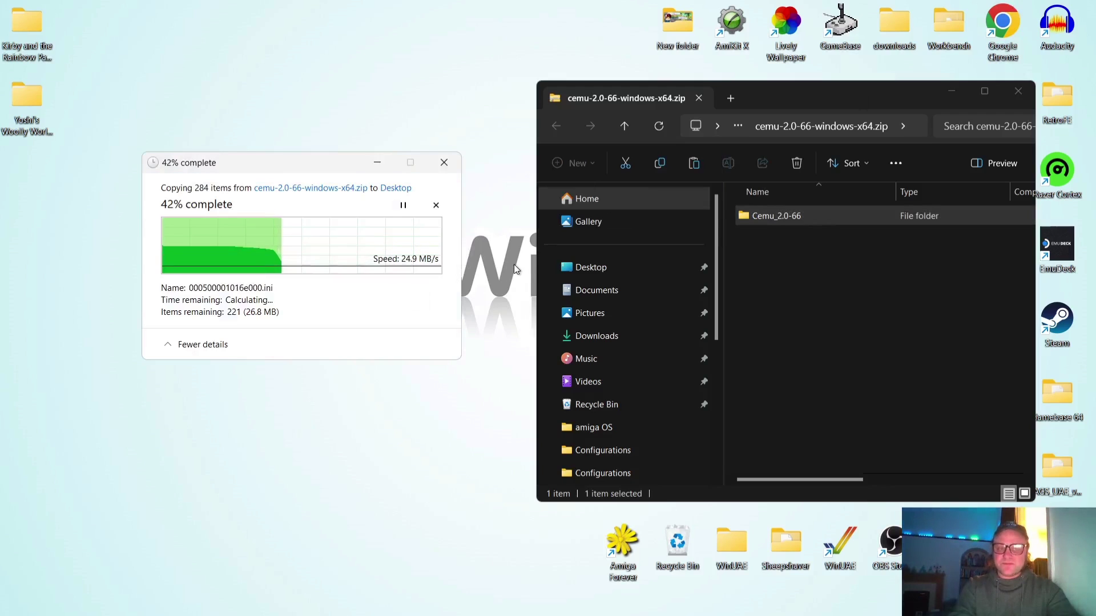
left_click(1017, 93)
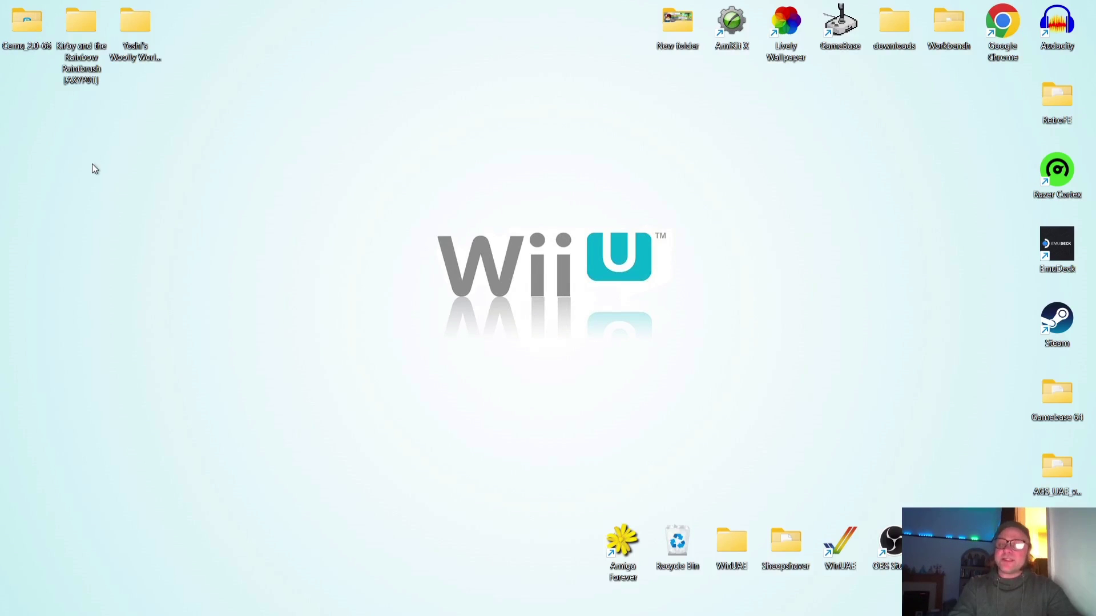
Run Cemu.exe from the Cemu_2.0-66 folder despite the SmartScreen block, and move that desktop folder clear of the setup window
mouse_move(80, 36)
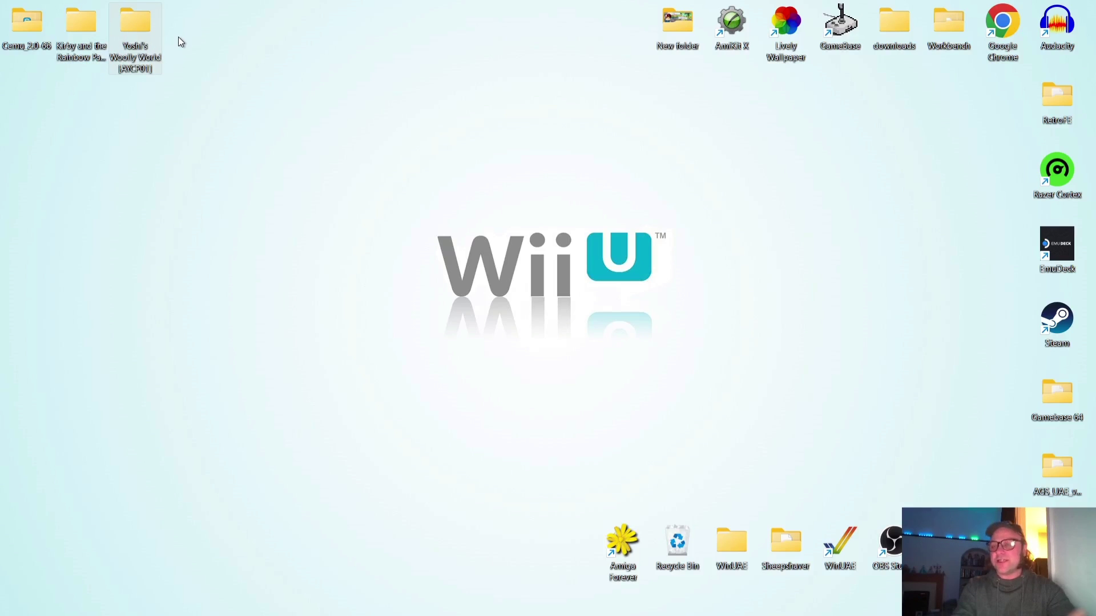
double_click(22, 19)
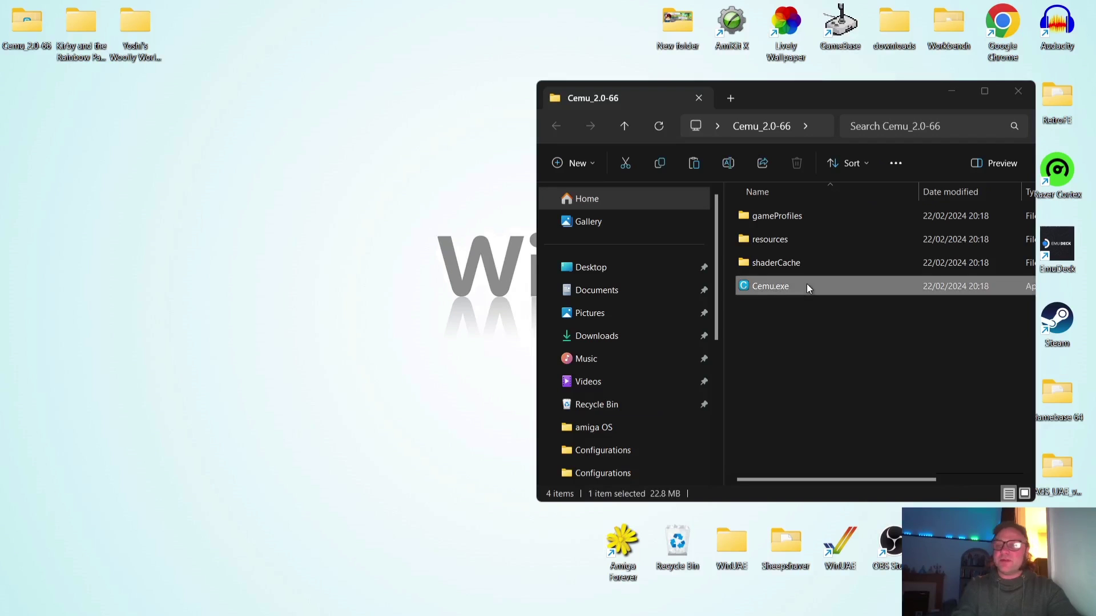
double_click(480, 313)
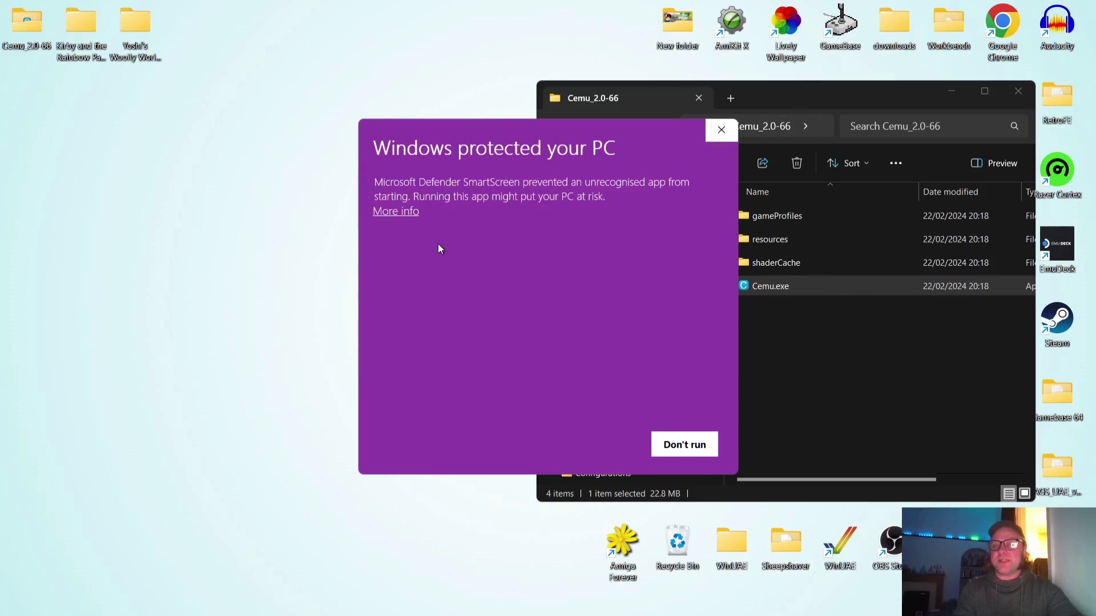
left_click(393, 214)
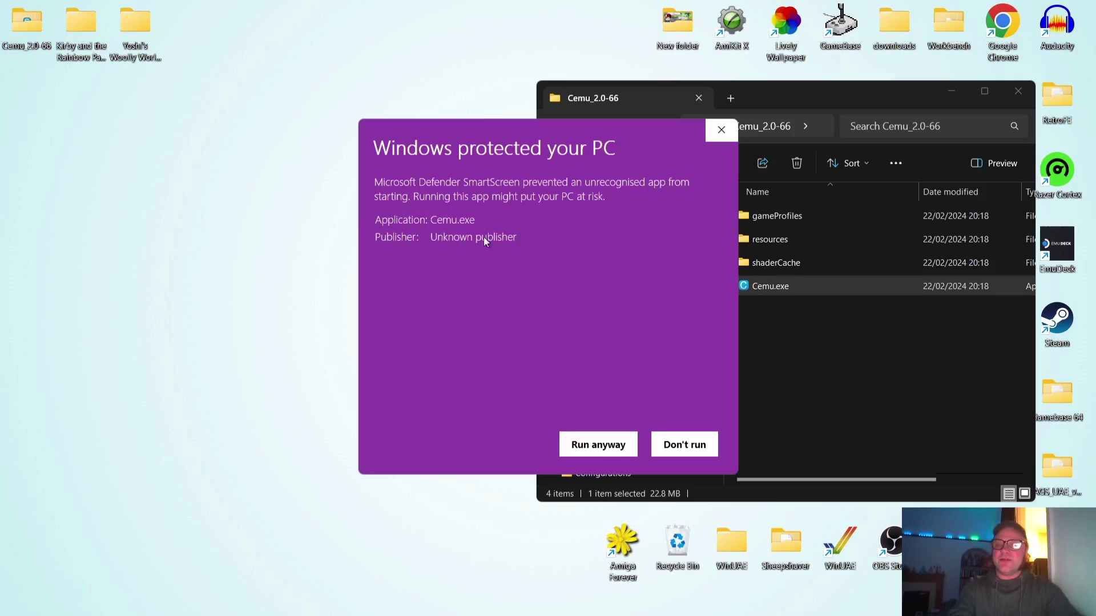
left_click(598, 444)
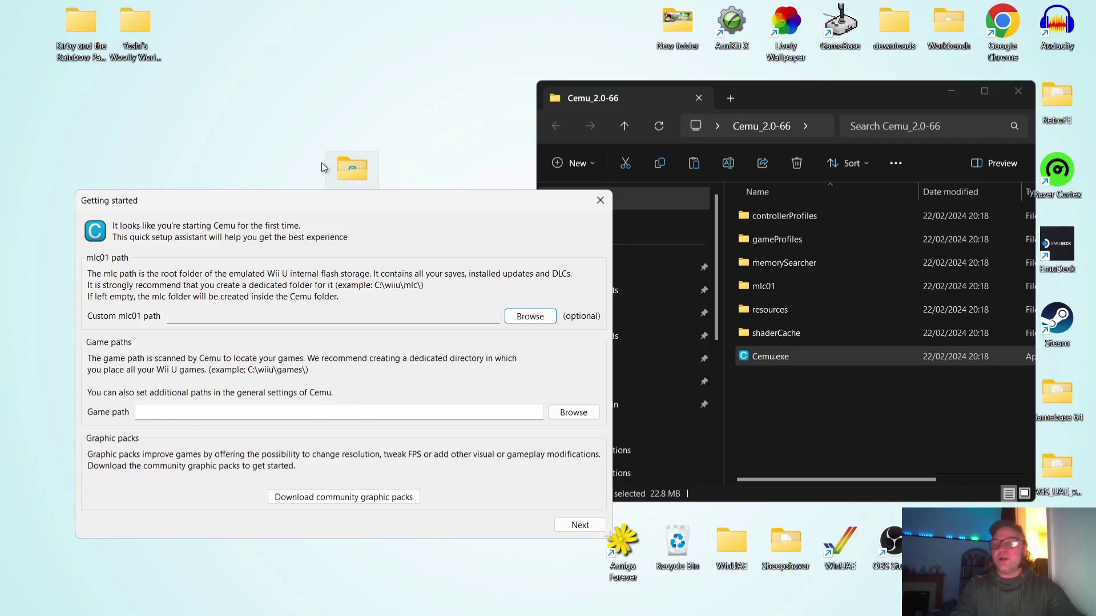
left_click_drag(344, 166, 393, 50)
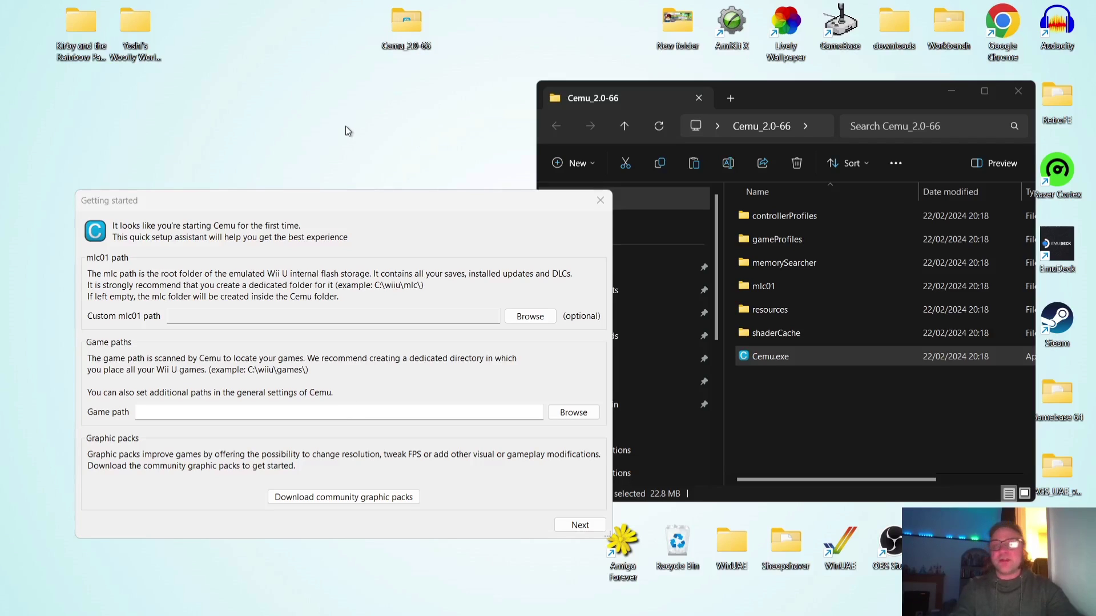
Create a folder named Games inside Cemu_2.0-66 and move the Kirby and Yoshi's Woolly World game folders into it
right_click(784, 432)
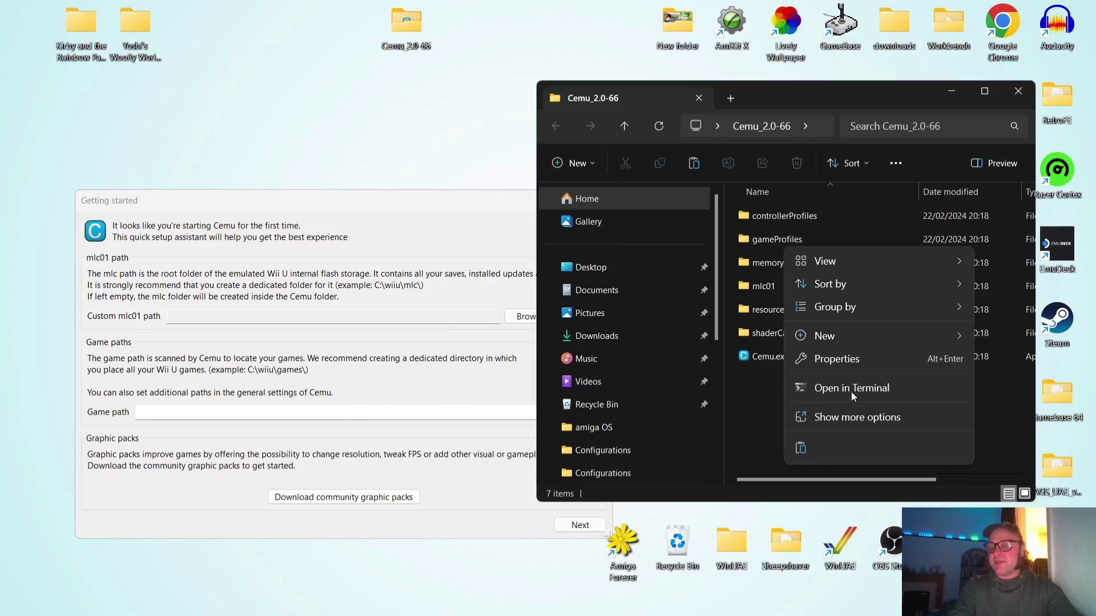
mouse_move(848, 336)
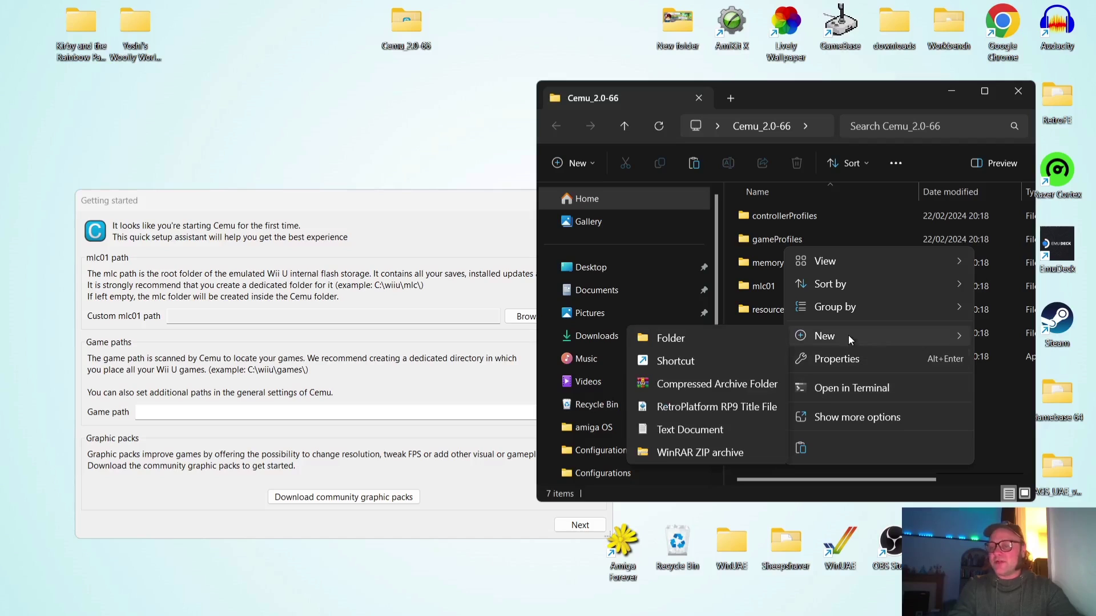
left_click(714, 347)
type("Games")
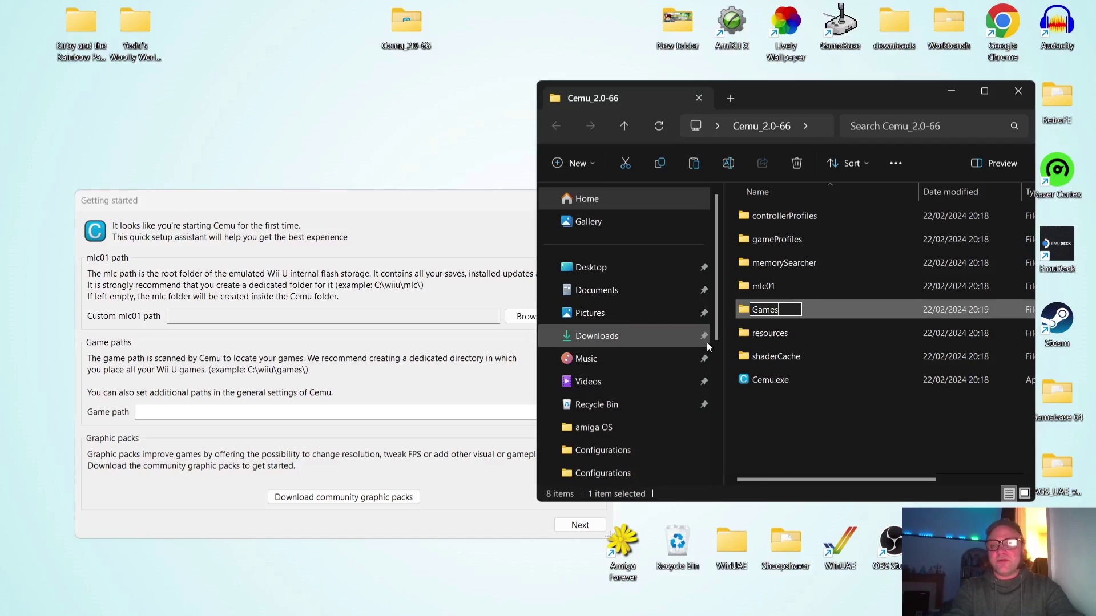
key("Return")
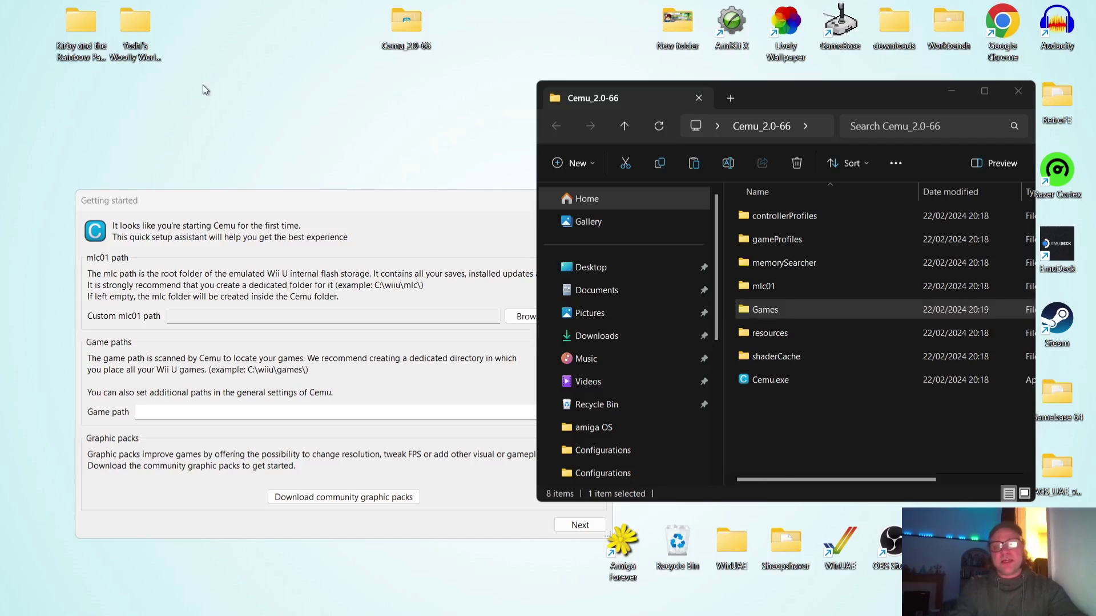
left_click_drag(203, 84, 63, 25)
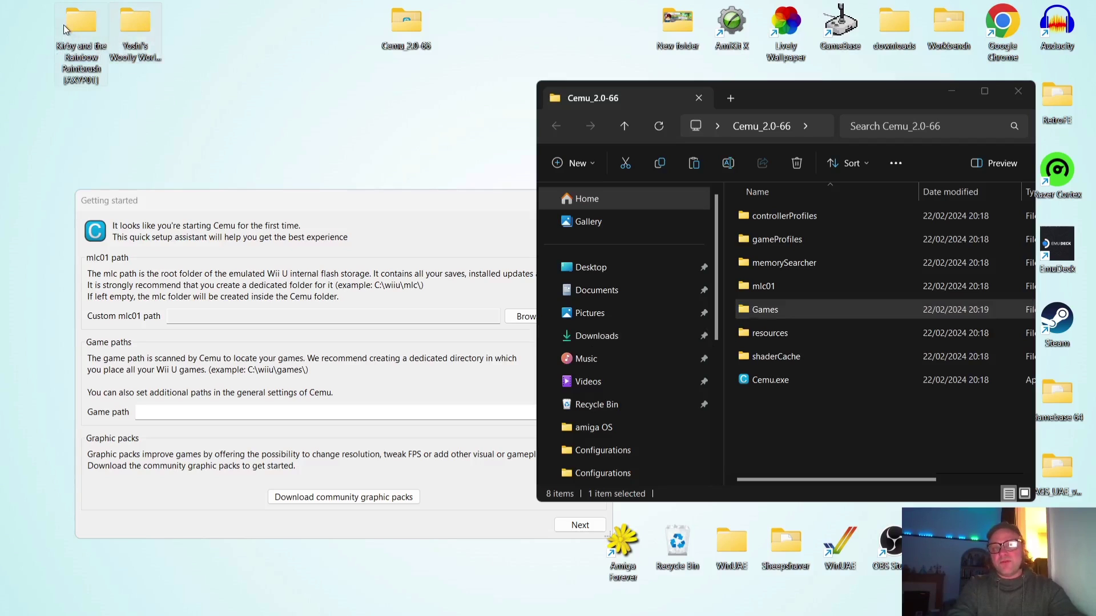
left_click_drag(671, 244, 772, 309)
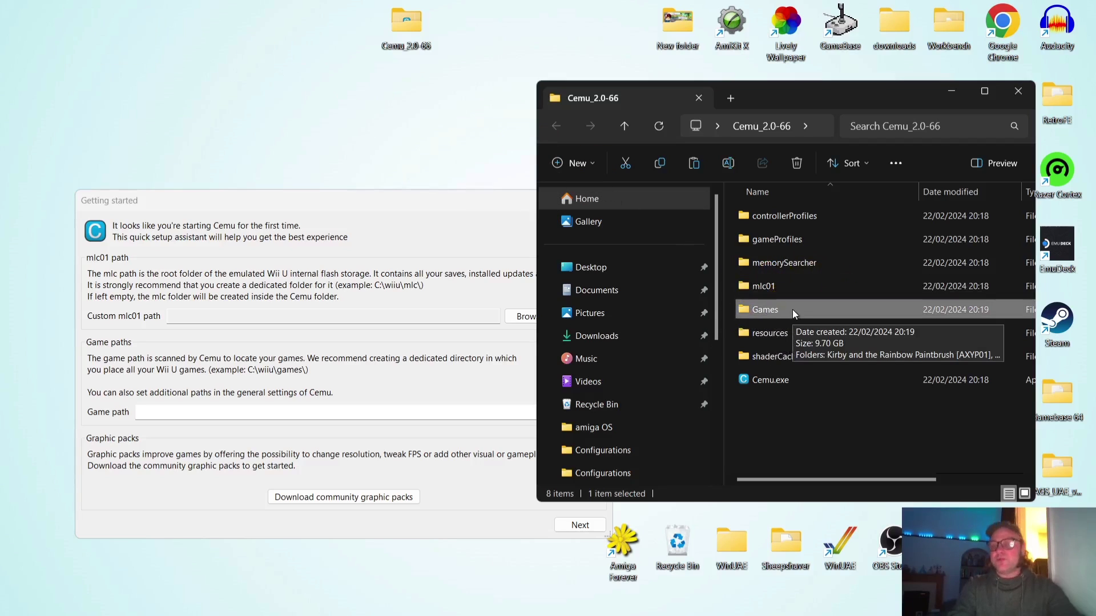
Inspect the Games folder and the code subfolder of Kirby and the Rainbow Paintbrush, then close the file window
double_click(792, 309)
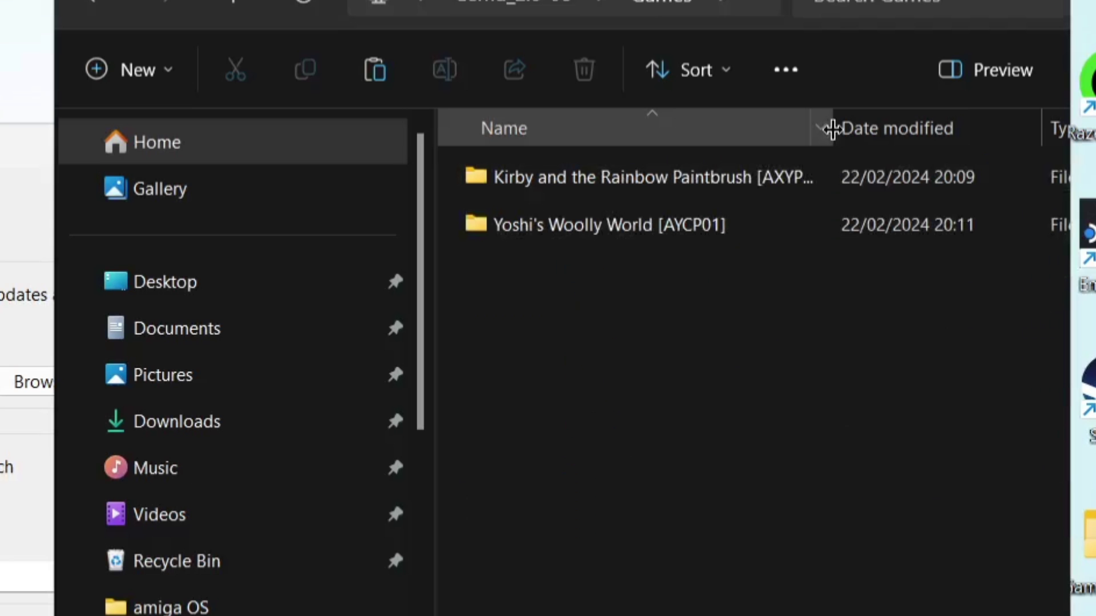
left_click_drag(832, 129, 1025, 128)
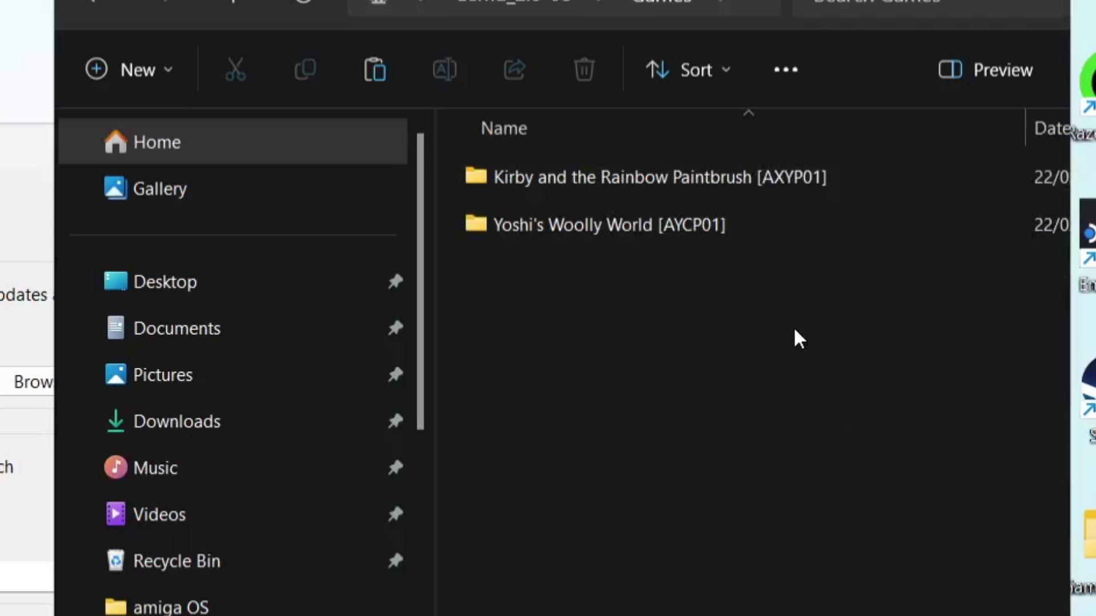
double_click(833, 182)
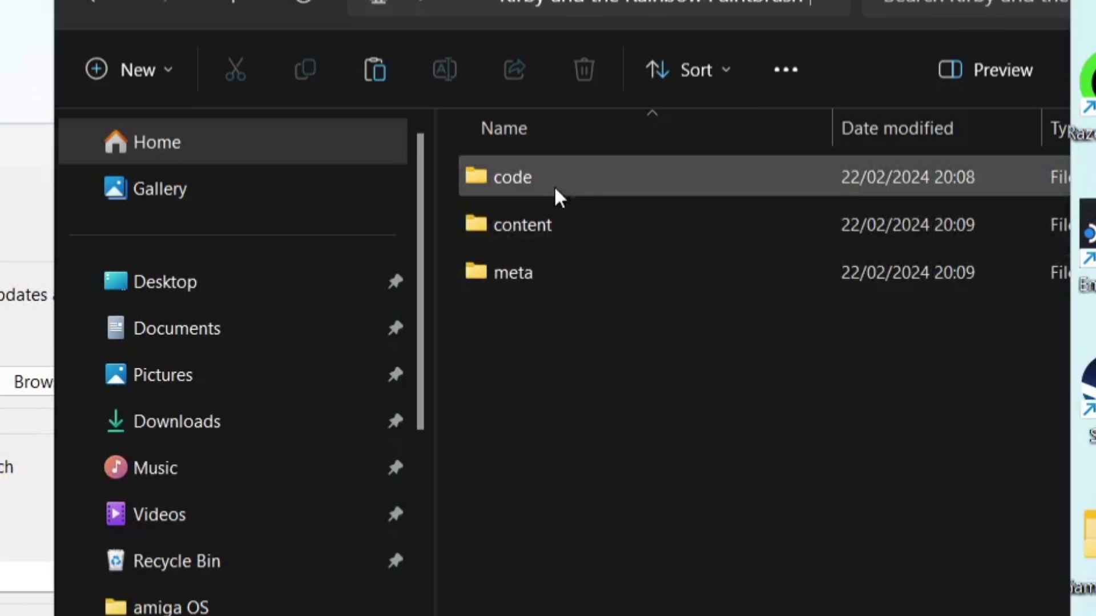
mouse_move(592, 186)
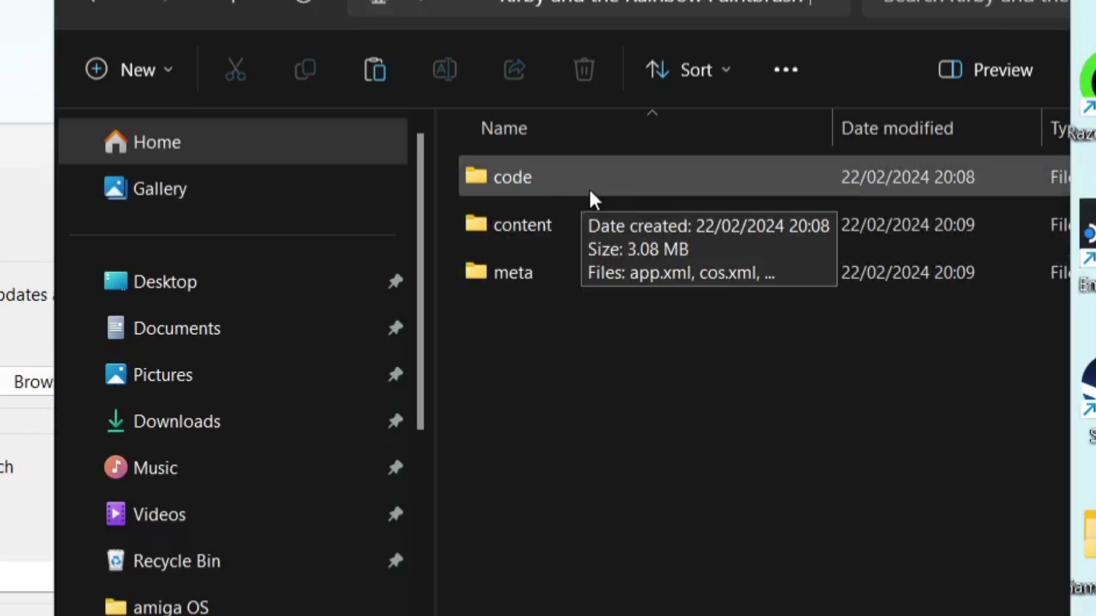
double_click(564, 175)
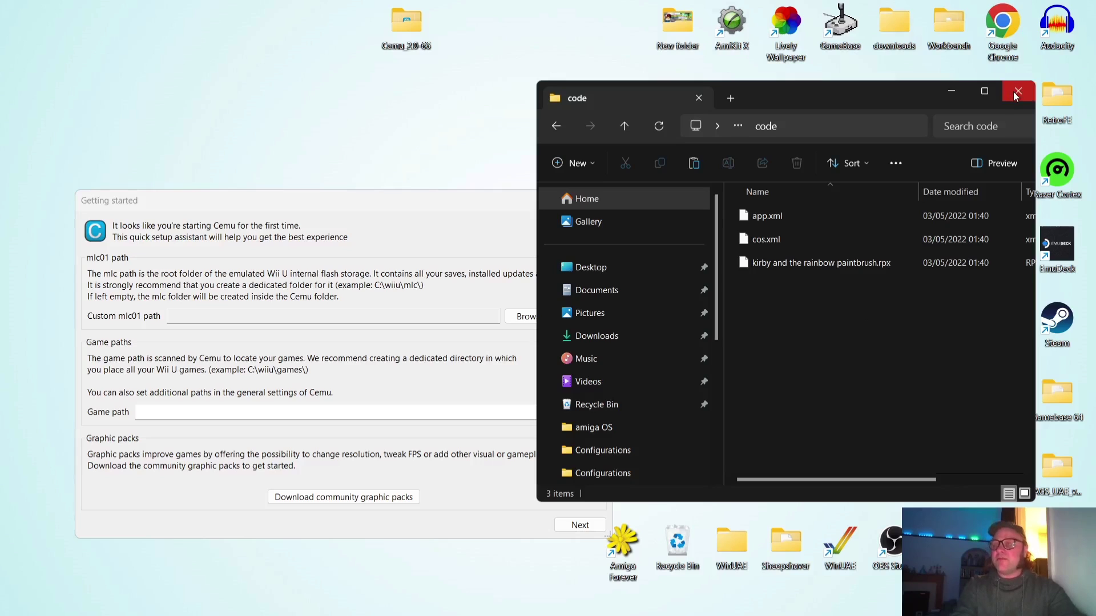
left_click(1001, 66)
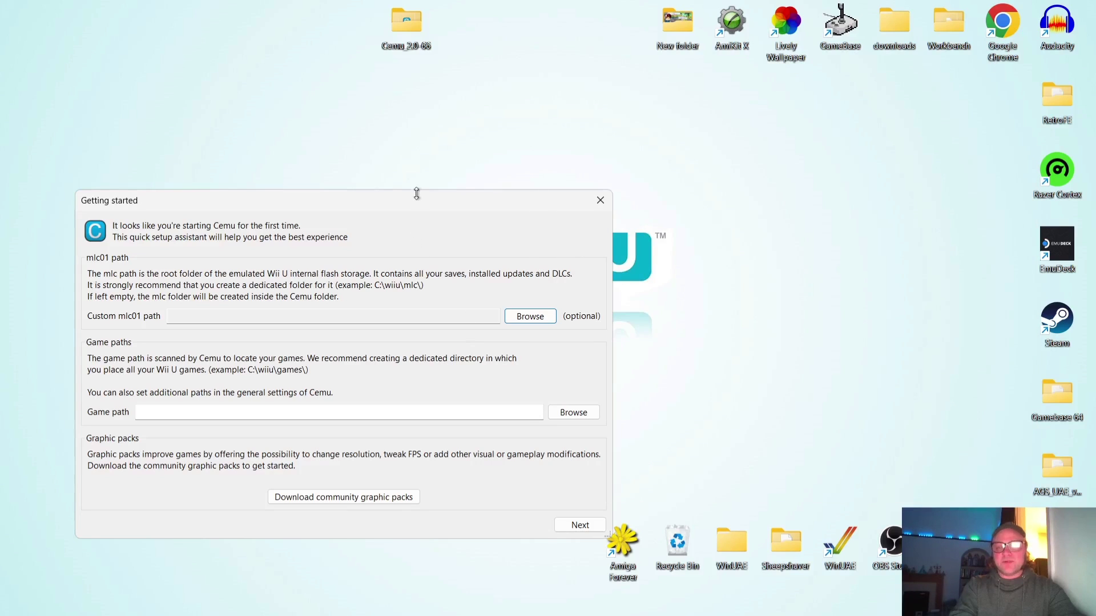
Set the game path to the Games folder inside Cemu_2.0-66 on the desktop
left_click_drag(435, 204, 588, 122)
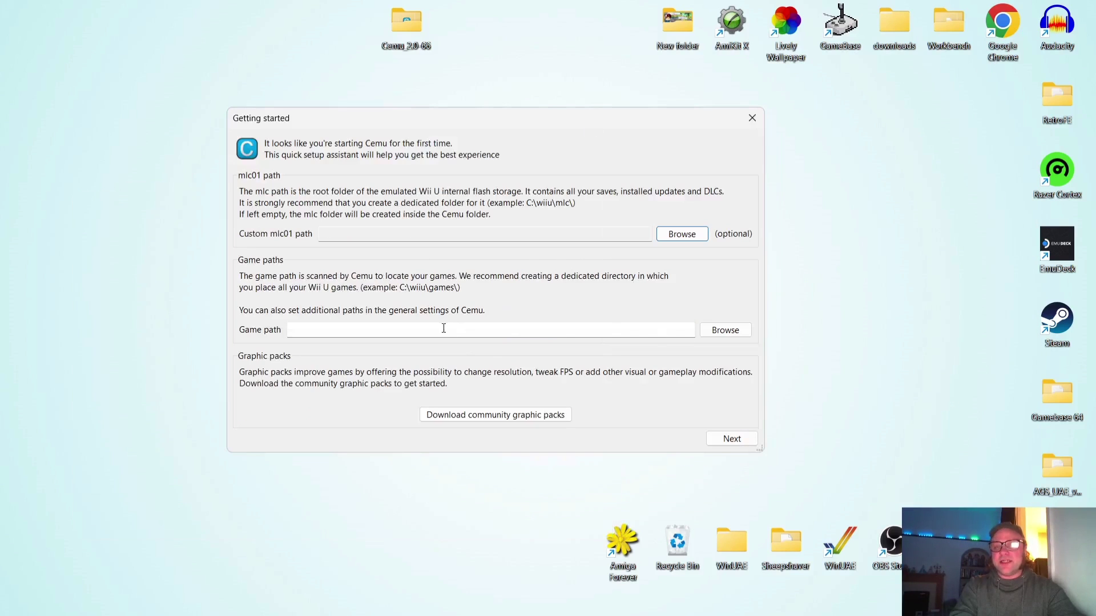
left_click(731, 333)
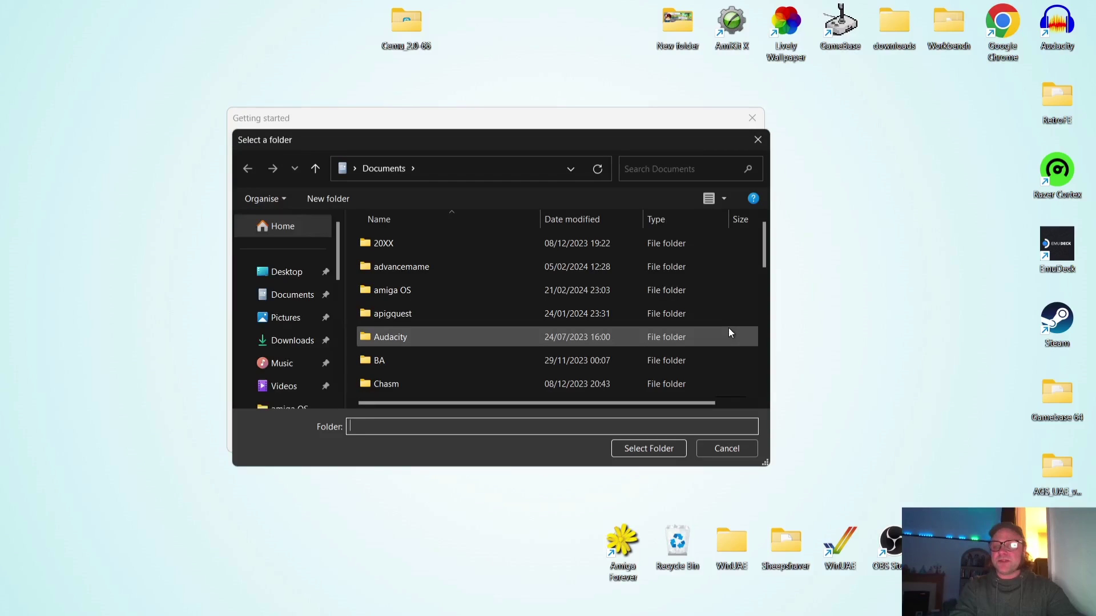
left_click(289, 273)
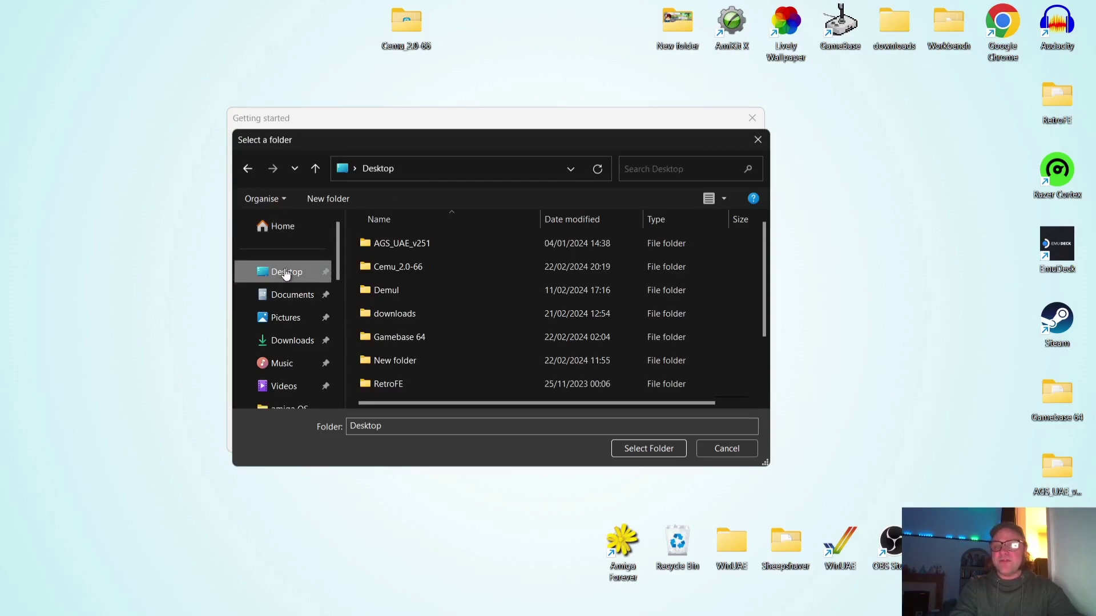
double_click(450, 266)
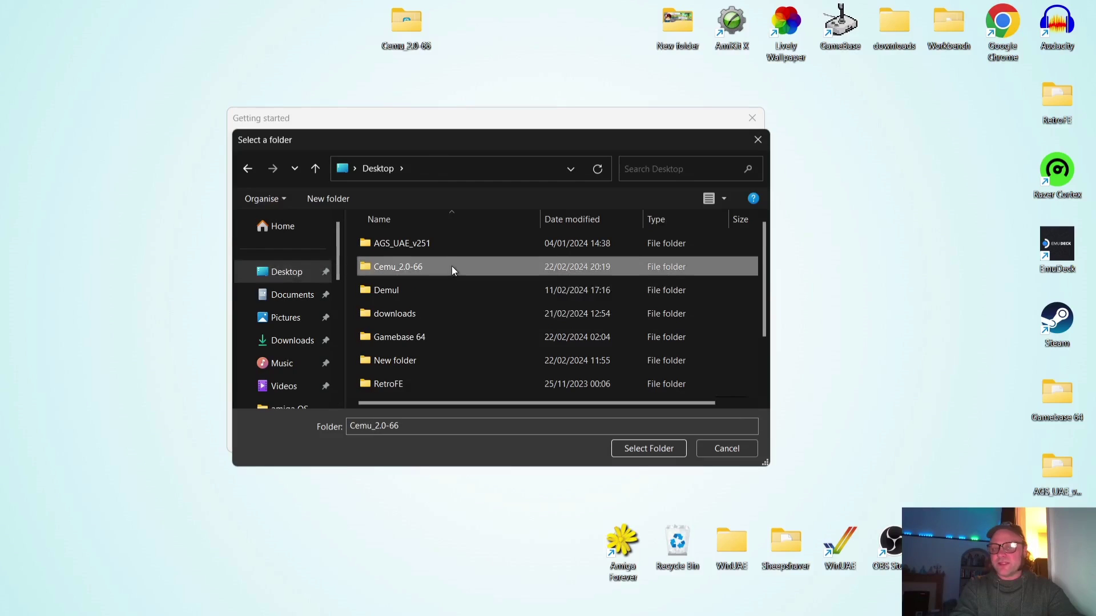
left_click(402, 292)
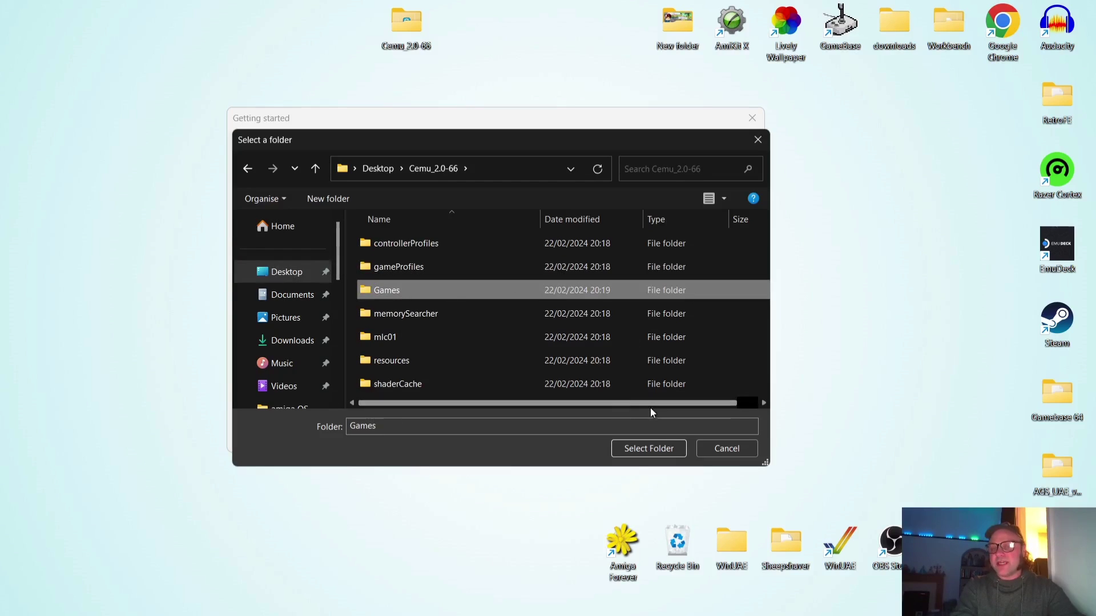
left_click(649, 448)
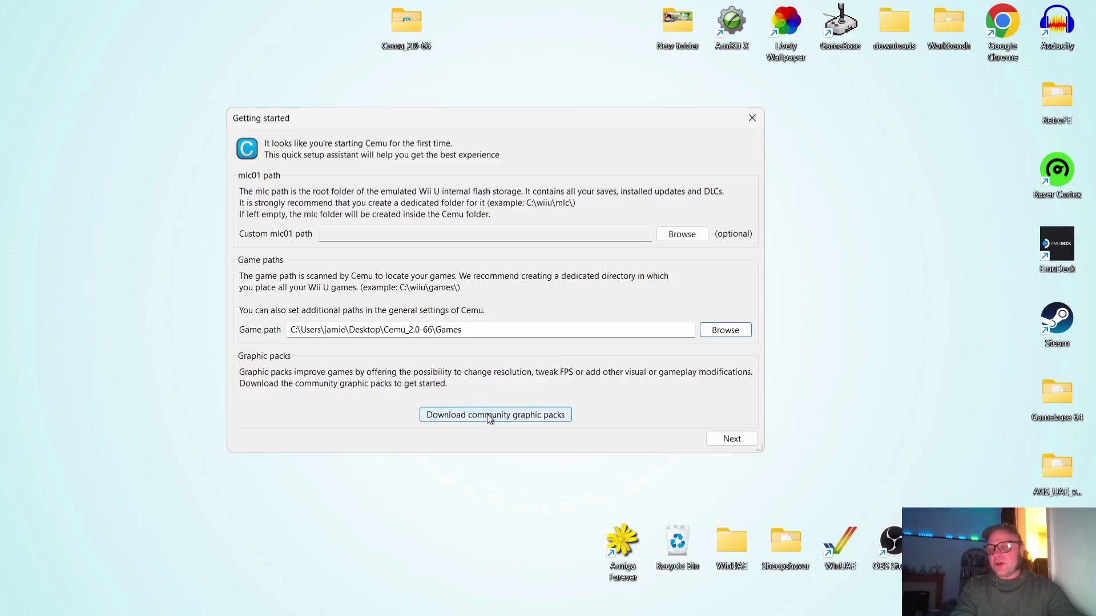
Download the community graphic packs, decline viewing them, and continue to the assistant's input settings page
left_click(547, 414)
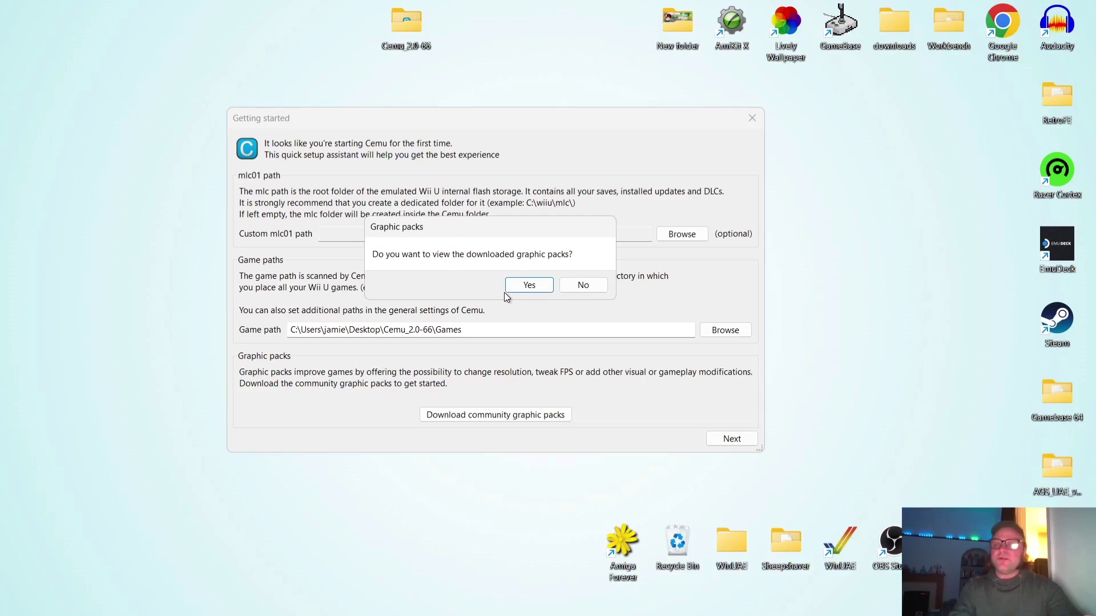
left_click(582, 285)
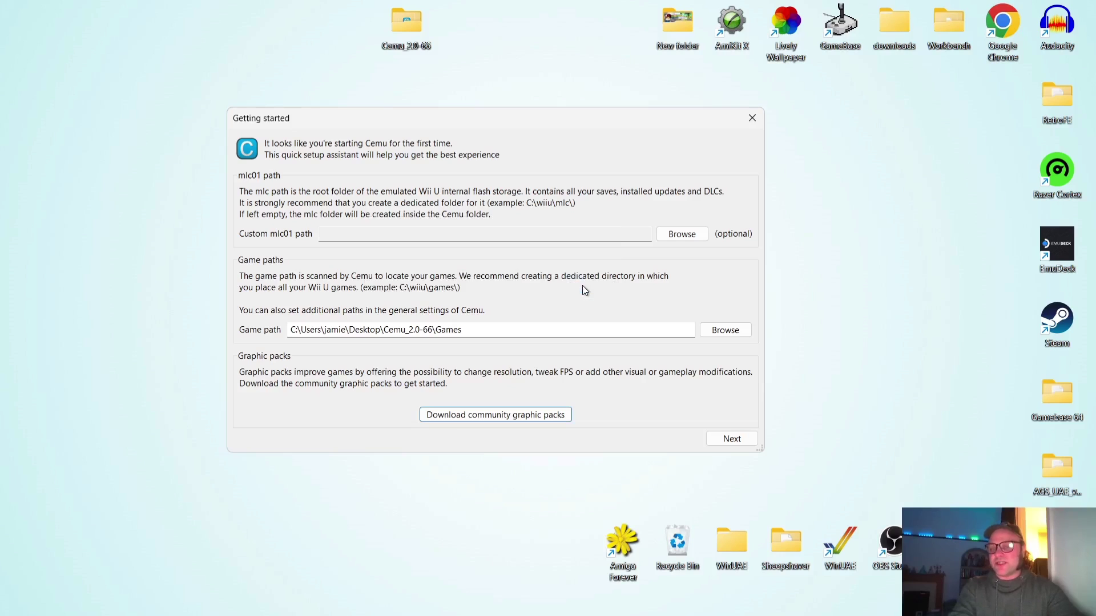
left_click(749, 438)
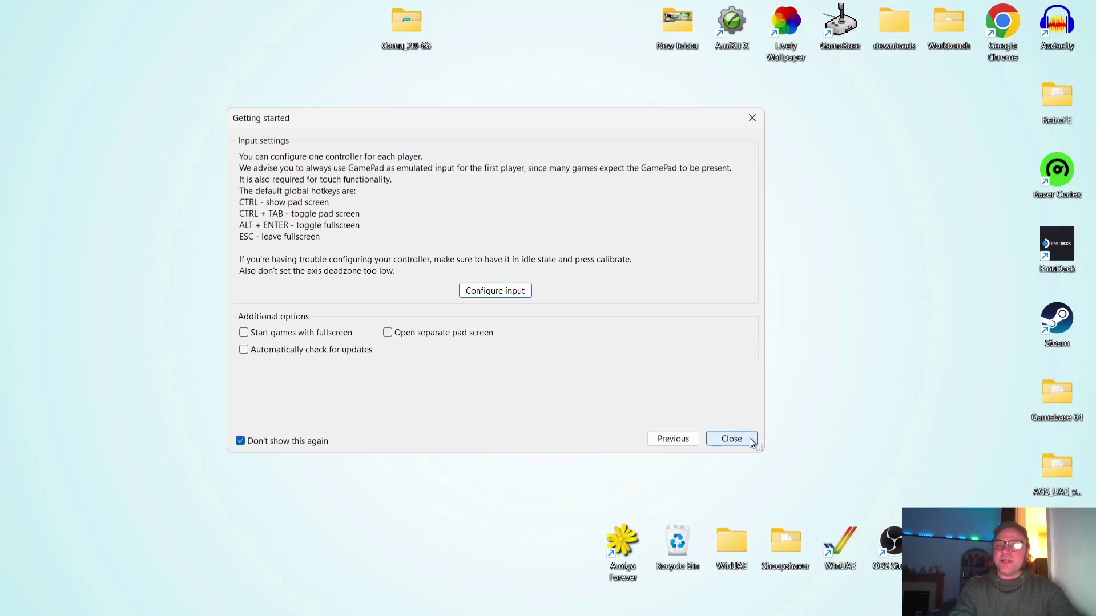
Open the input configuration, enter a profile name for Controller 1, and set its emulated controller to Wii U GamePad
left_click(511, 294)
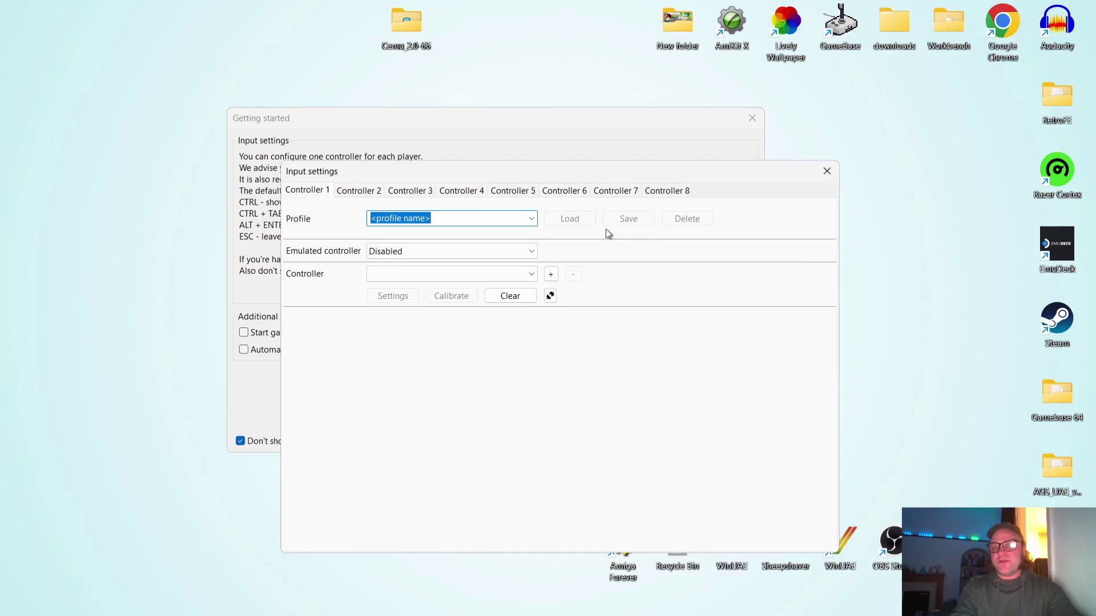
key("BackSpace")
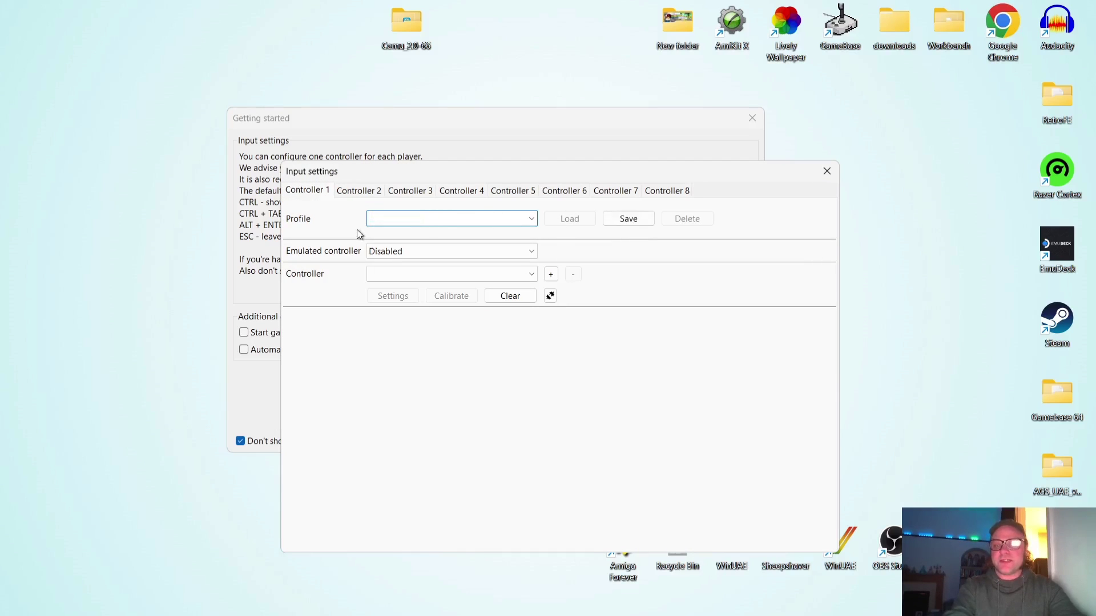
type("justjamie")
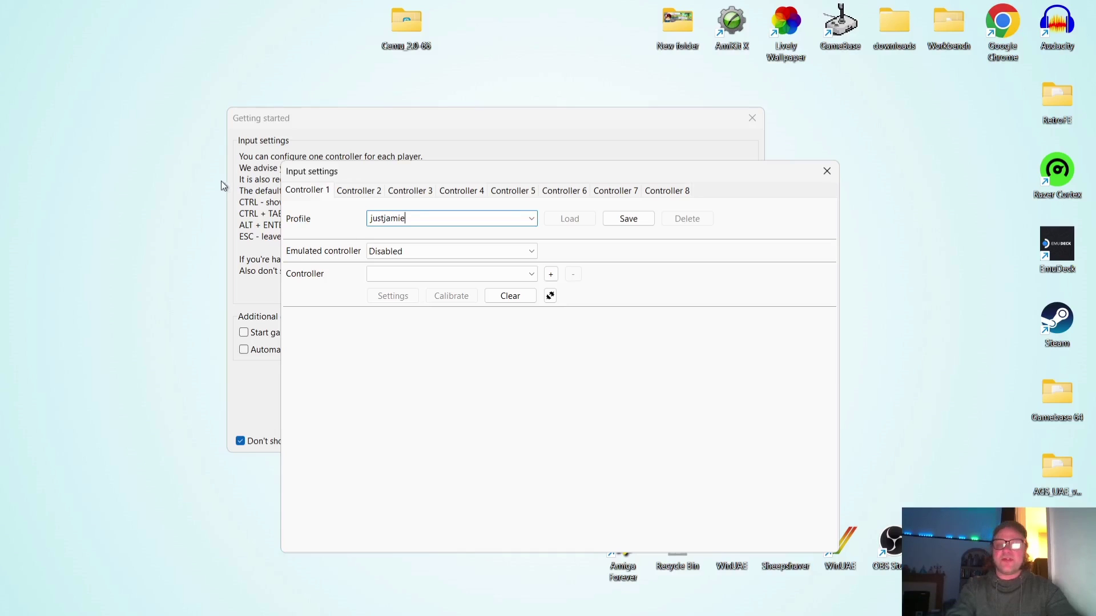
left_click(506, 251)
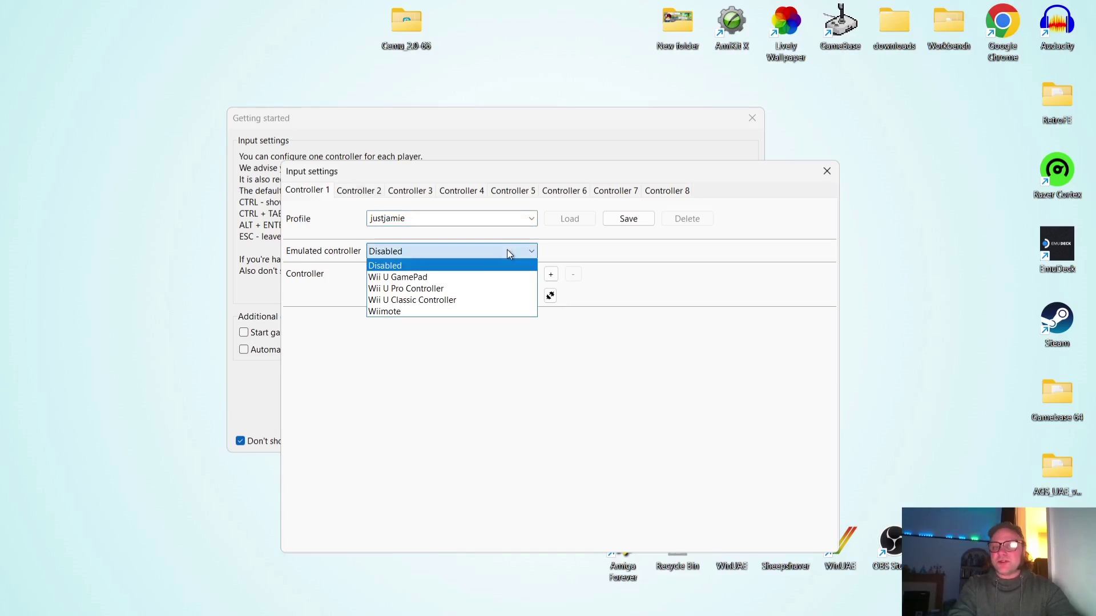
left_click(468, 276)
Add the 6 axis 18 button gamepad with hat switch to Controller 1 using the DirectInput API
left_click(533, 275)
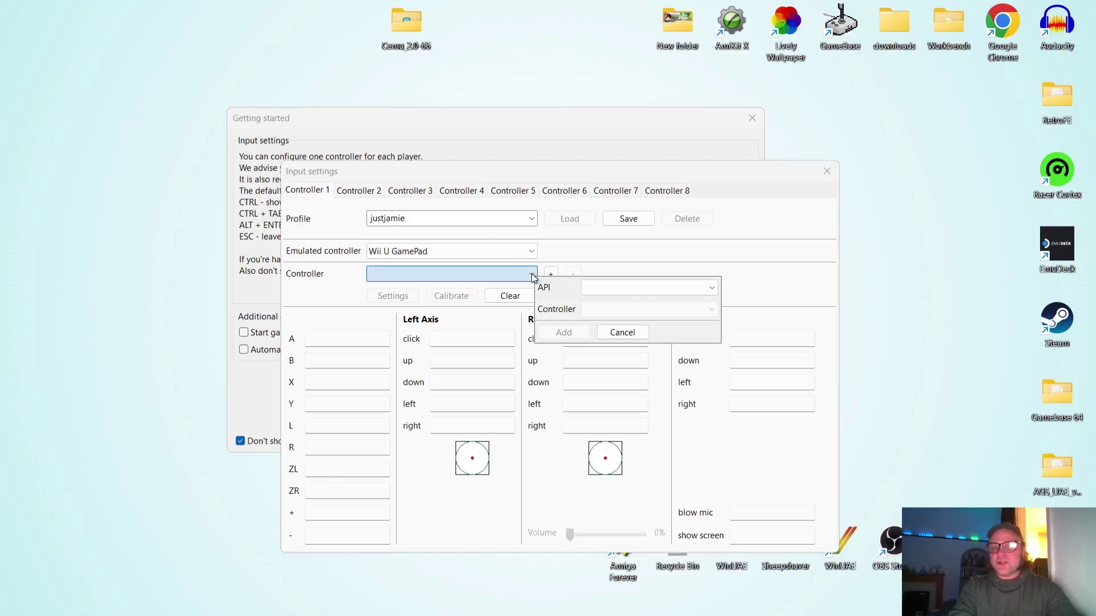
left_click(711, 289)
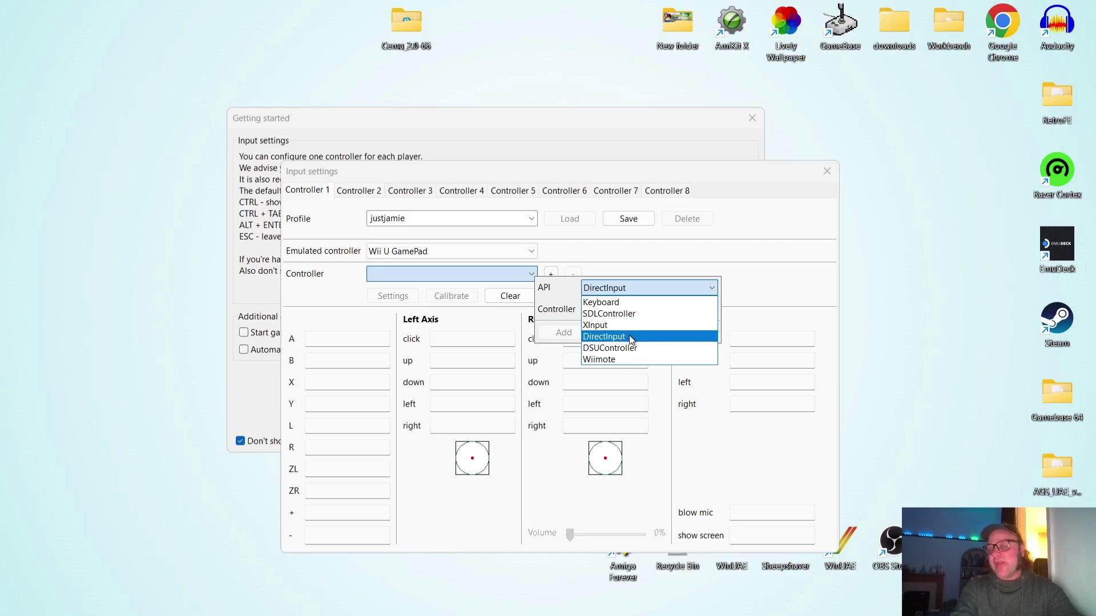
left_click(632, 341)
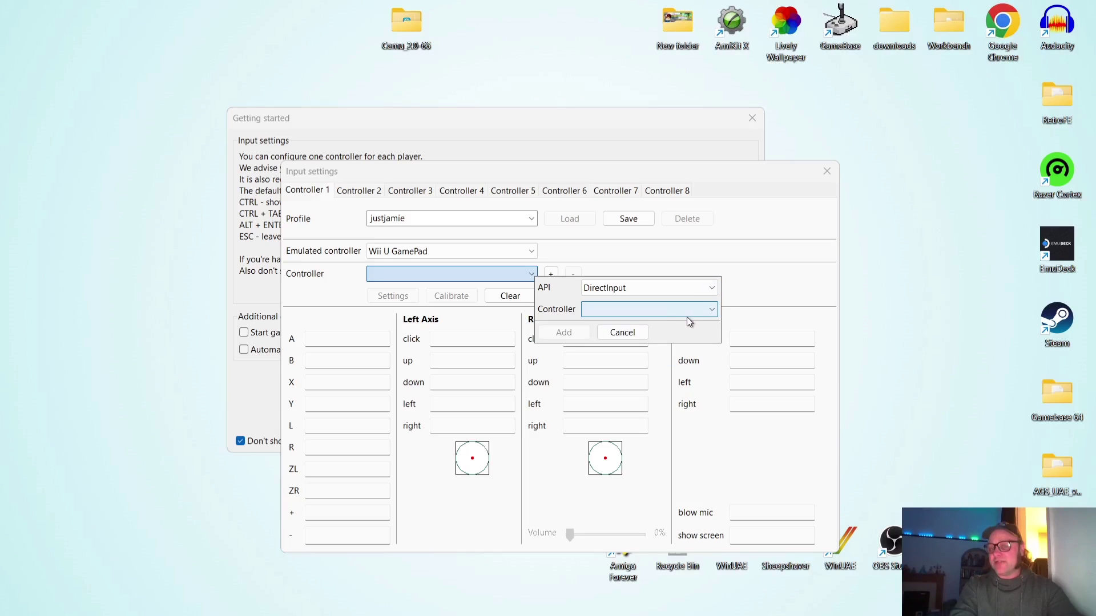
left_click(718, 312)
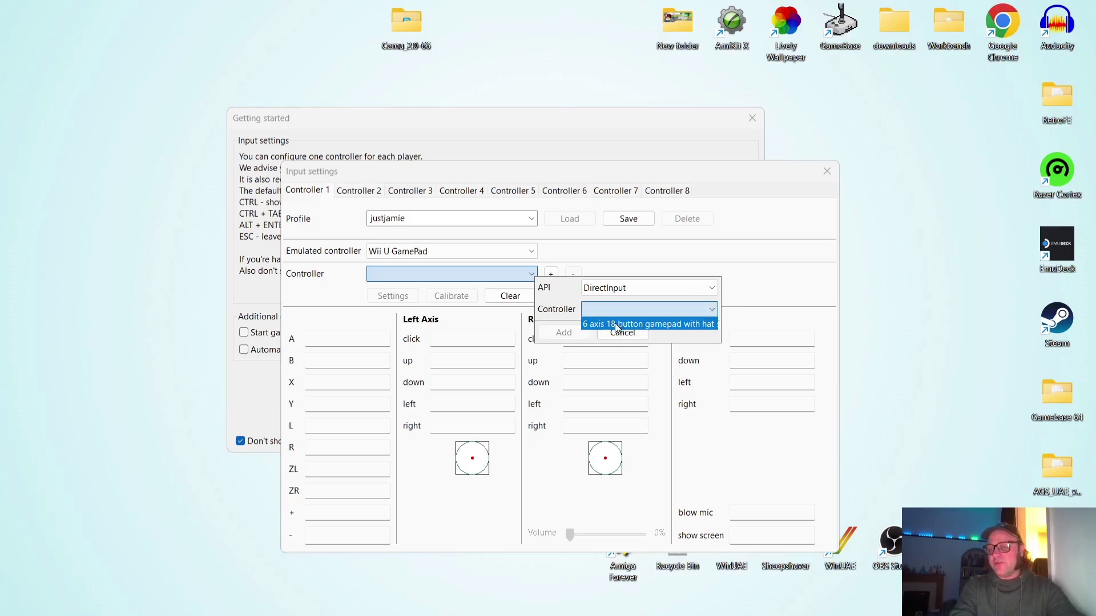
left_click(656, 324)
left_click(576, 332)
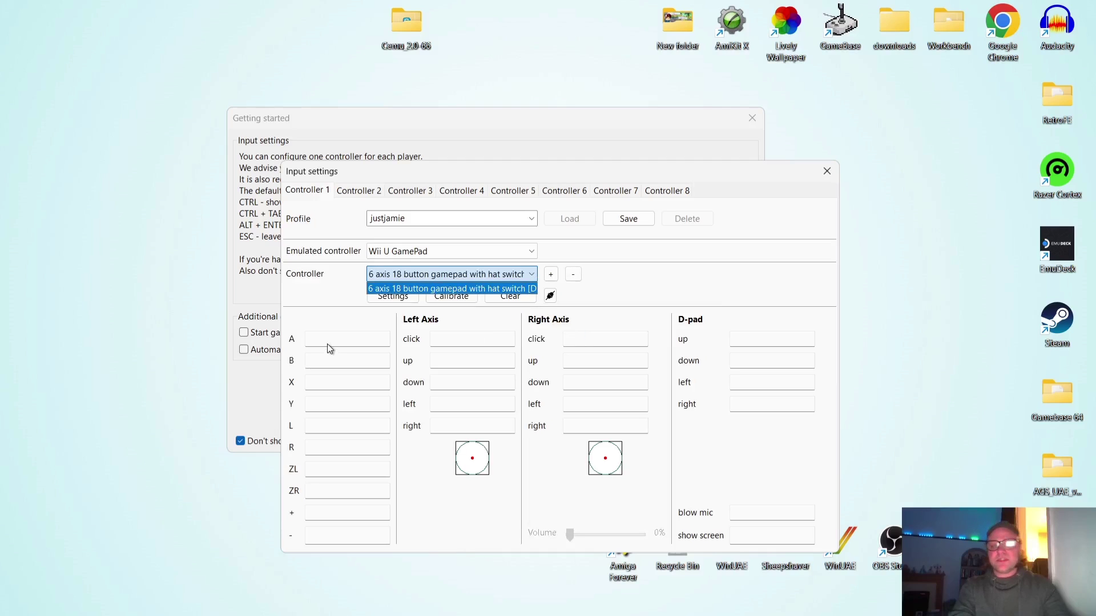
left_click(321, 312)
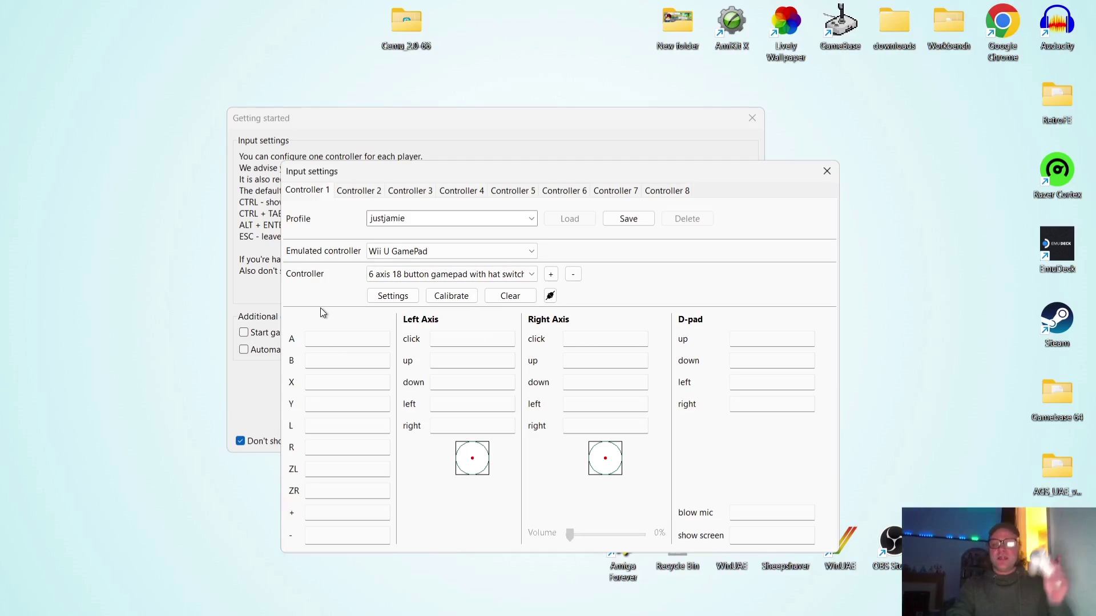
Map the Wii U GamePad's buttons, both axes, D-pad, blow mic and show screen to the physical gamepad, with A as Button 0
left_click(331, 340)
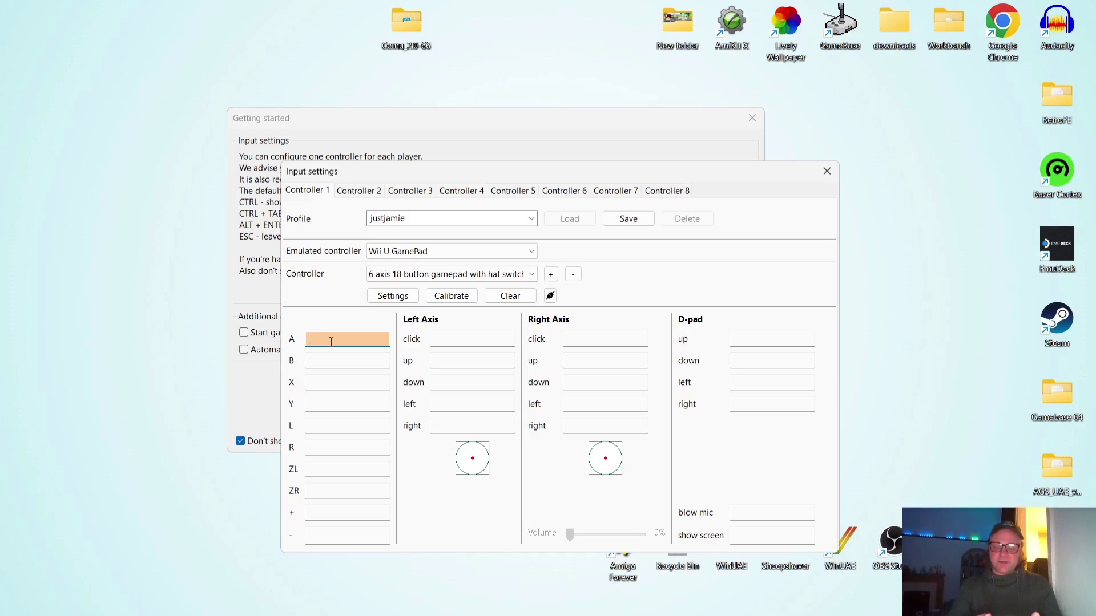
left_click(346, 383)
left_click(349, 366)
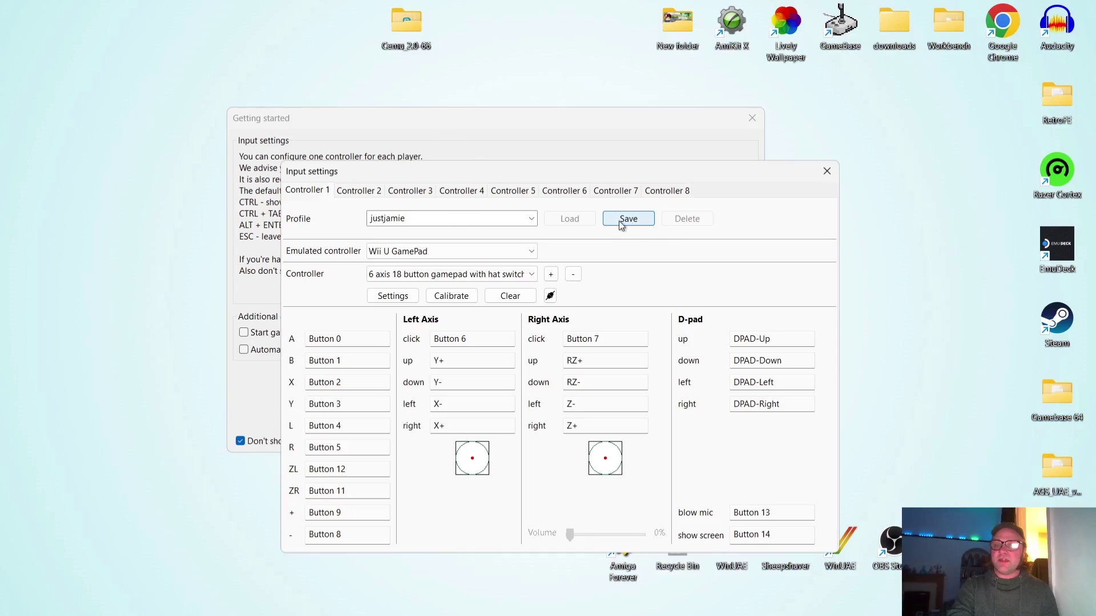
Save the controller profile, close the input settings, and finish the setup assistant to reach the game list
left_click(649, 221)
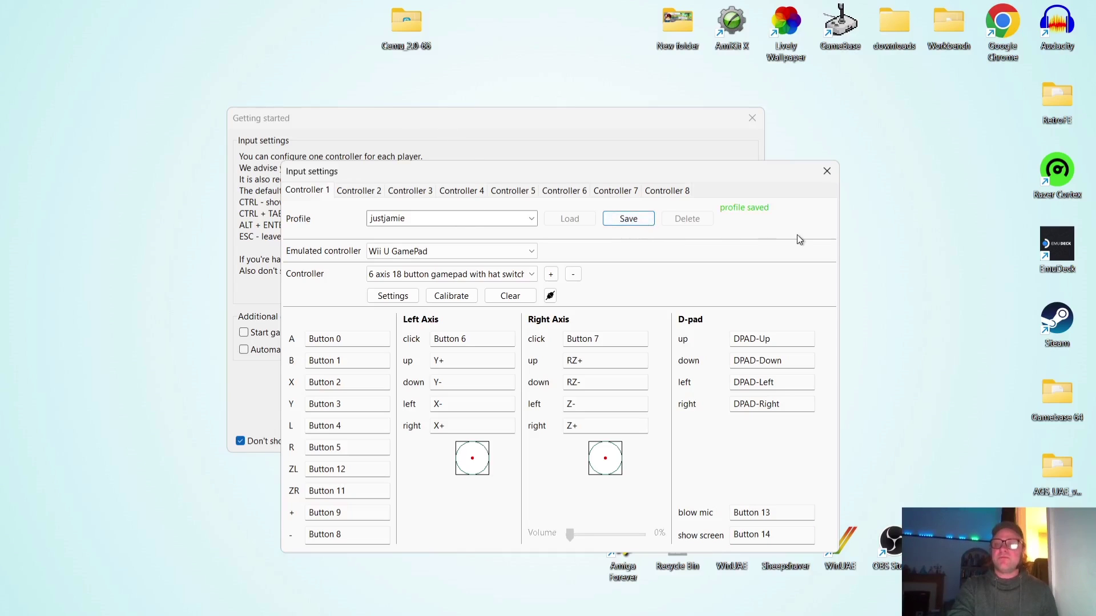
left_click(827, 175)
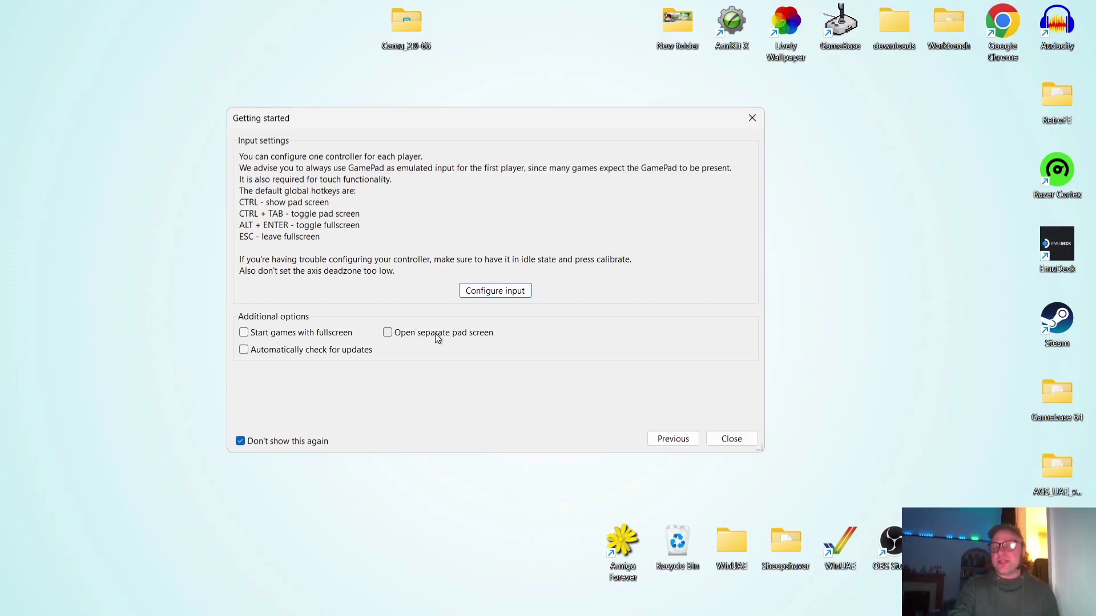
left_click(735, 438)
left_click_drag(407, 66, 543, 82)
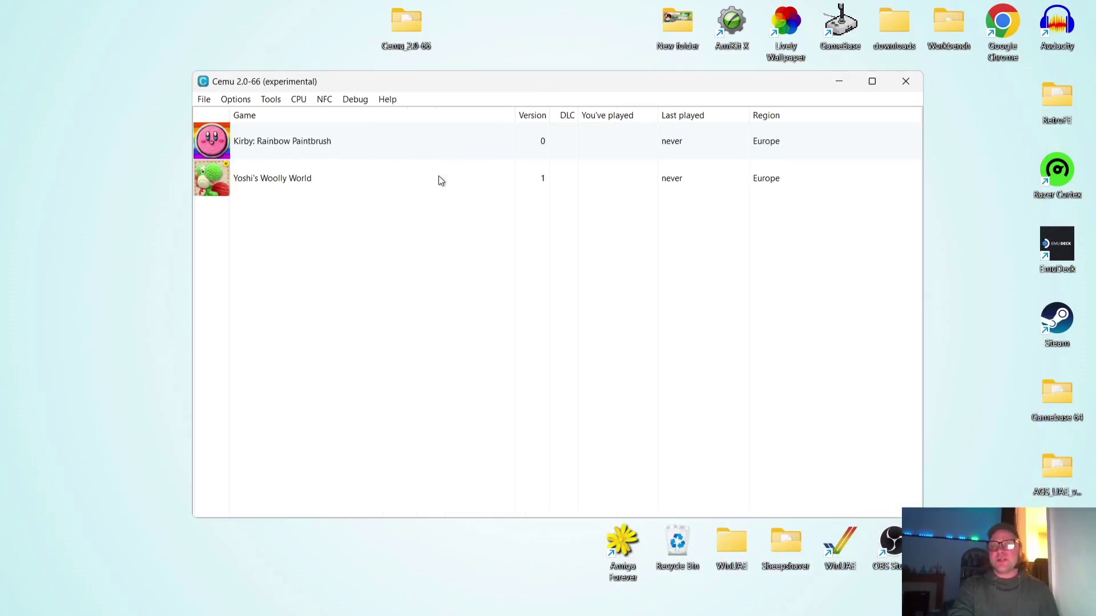
Open the graphic packs for Kirby: Rainbow Paintbrush and choose the 1280x720 (Default) preset in the Resolution pack
left_click(313, 142)
right_click(312, 142)
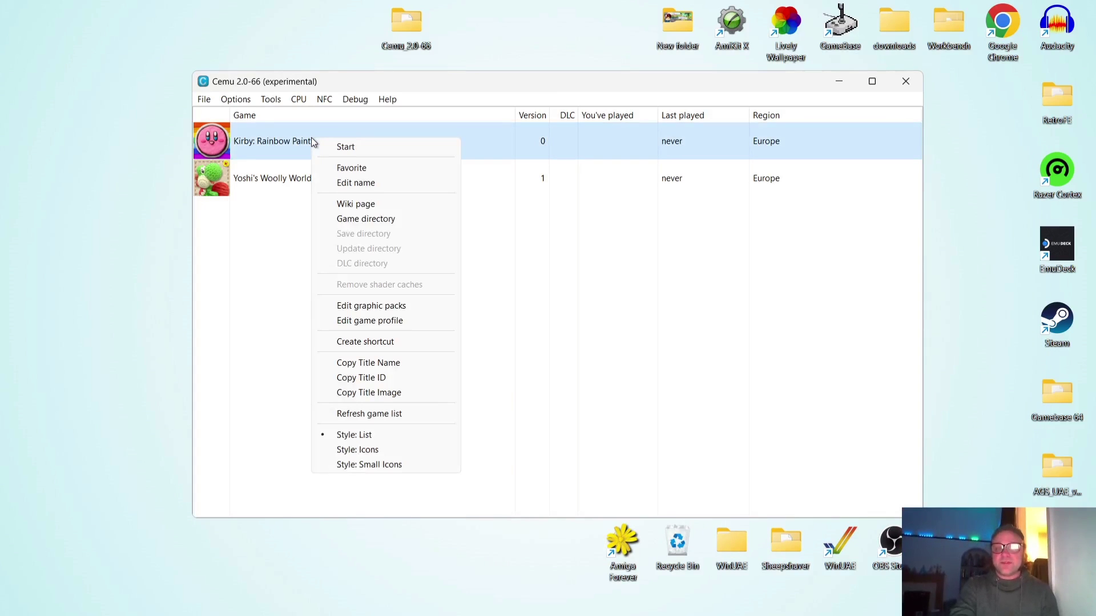
left_click(363, 305)
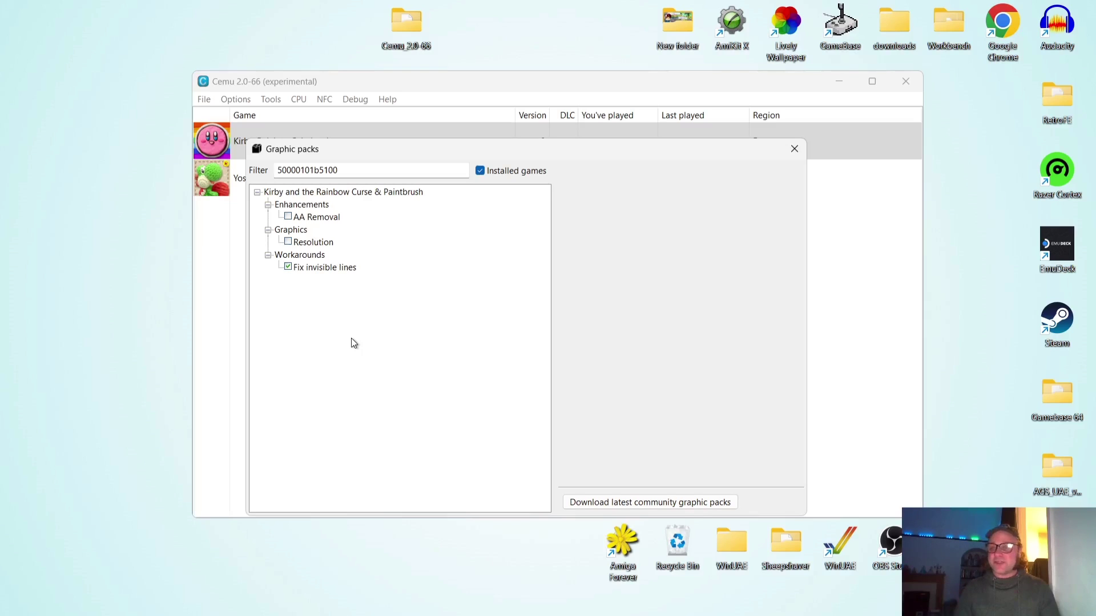
left_click(320, 243)
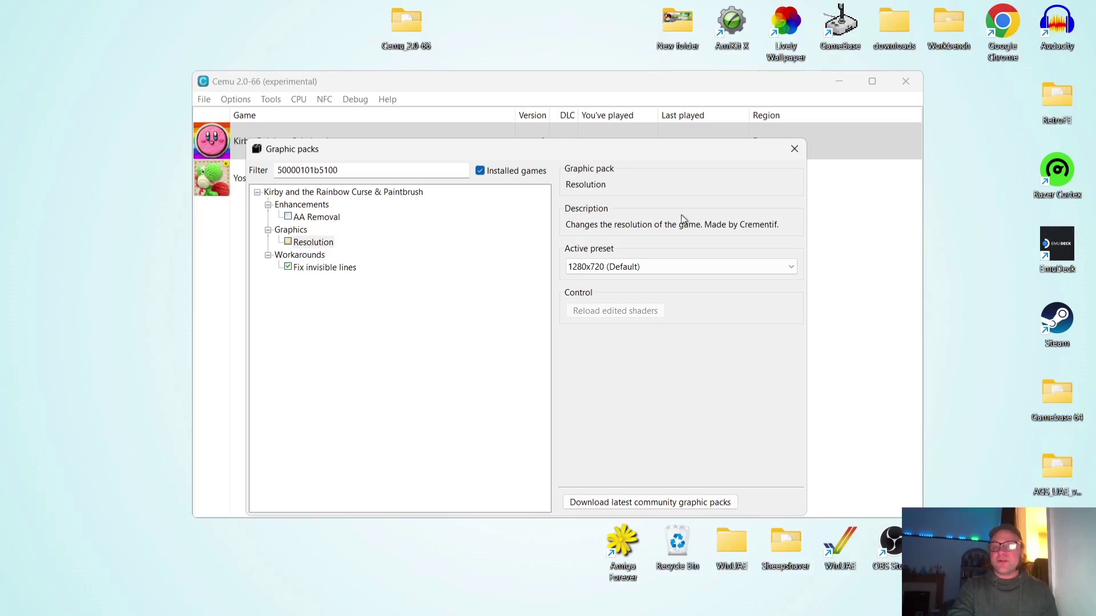
left_click(765, 266)
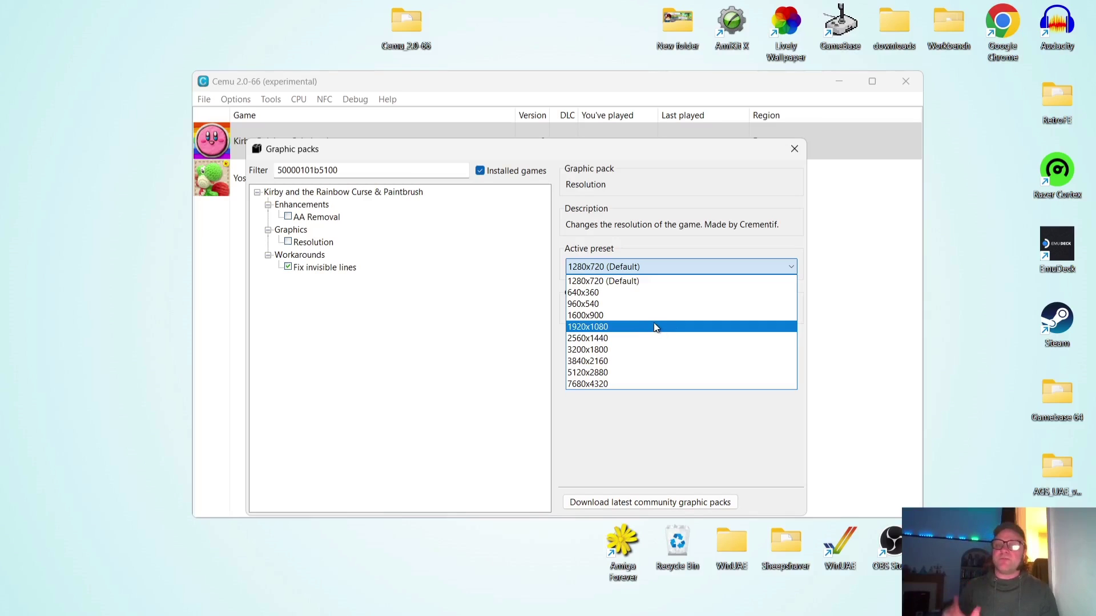
left_click(618, 281)
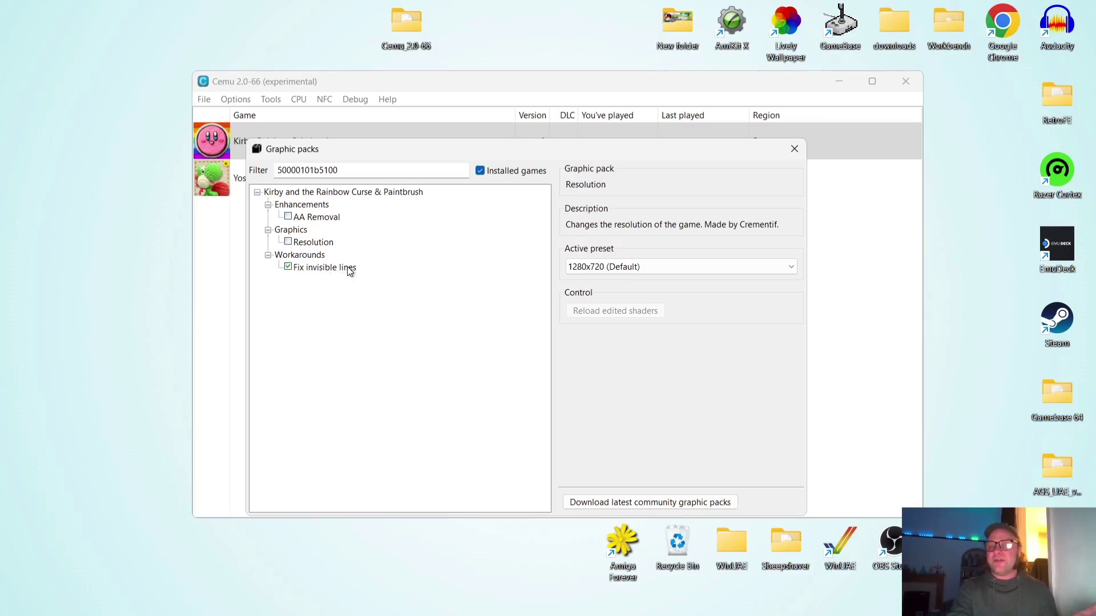
Enable the AA Removal enhancement for Kirby: Rainbow Paintbrush and close the graphic packs window
left_click(311, 220)
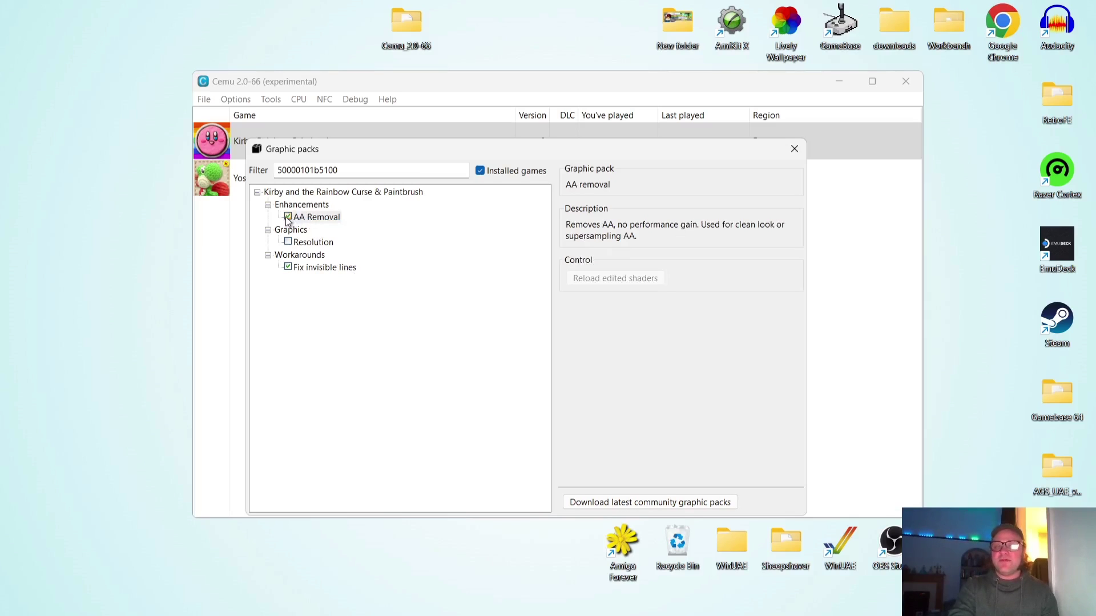
left_click(288, 217)
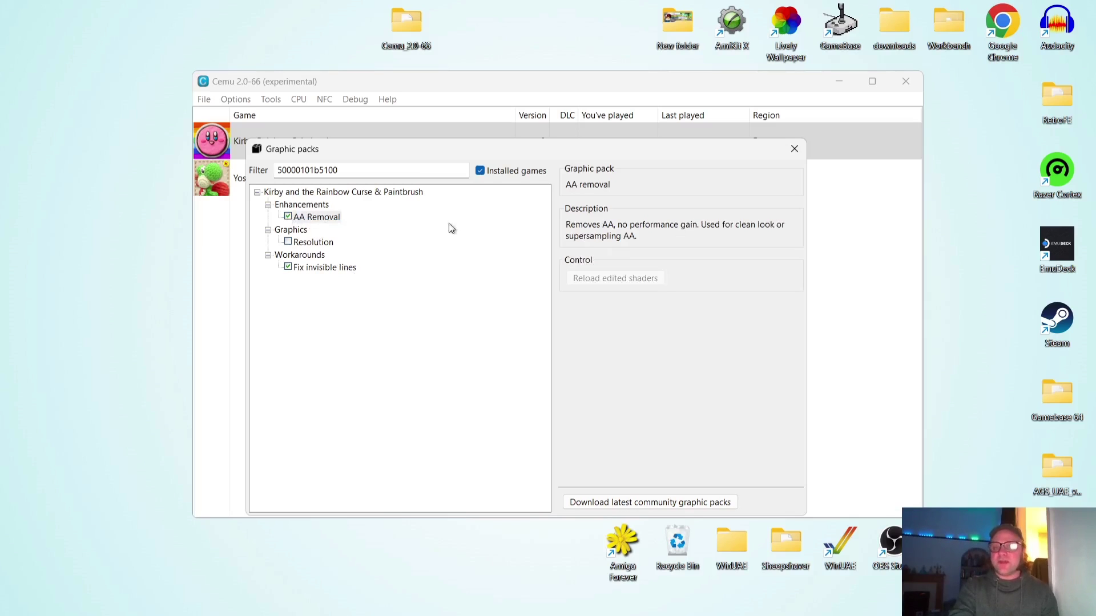
left_click(796, 153)
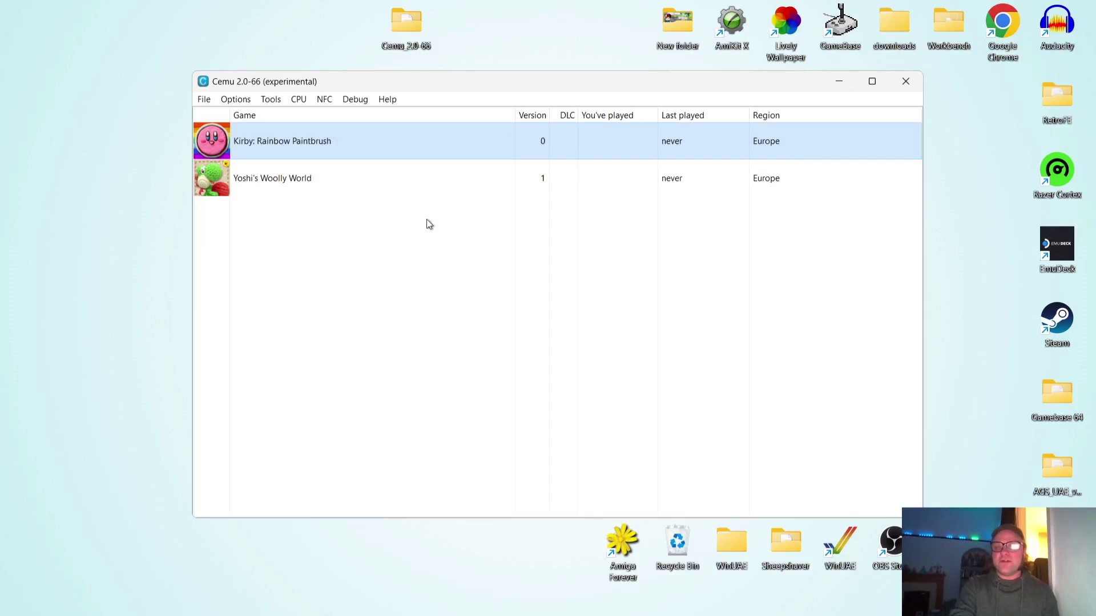
Start Kirby: Rainbow Paintbrush from the game list and go past its title screen to the mode selection
double_click(315, 147)
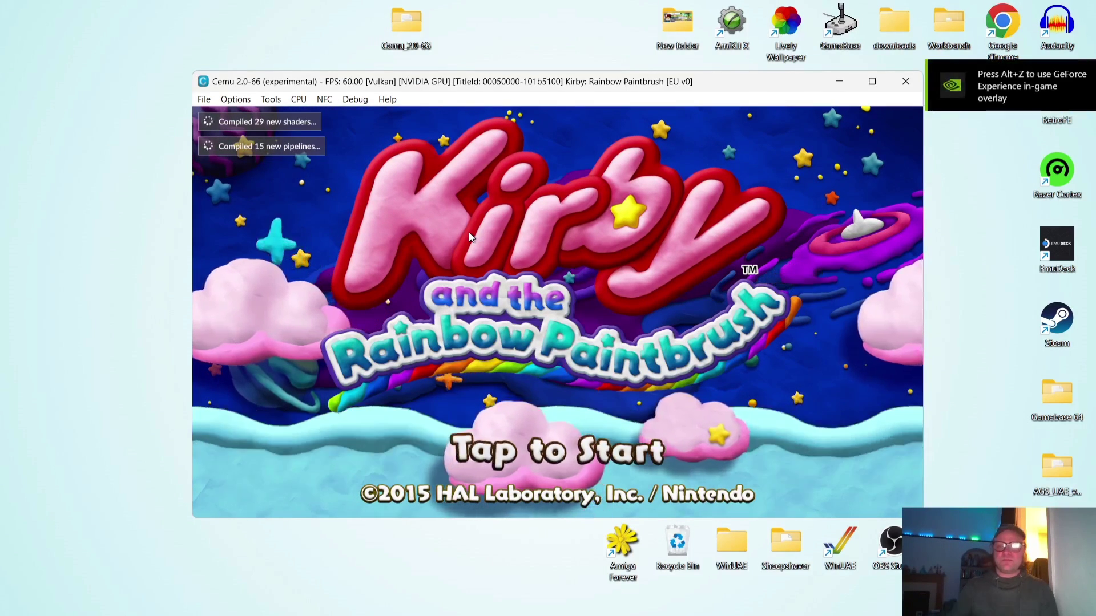
left_click(469, 236)
left_click(364, 292)
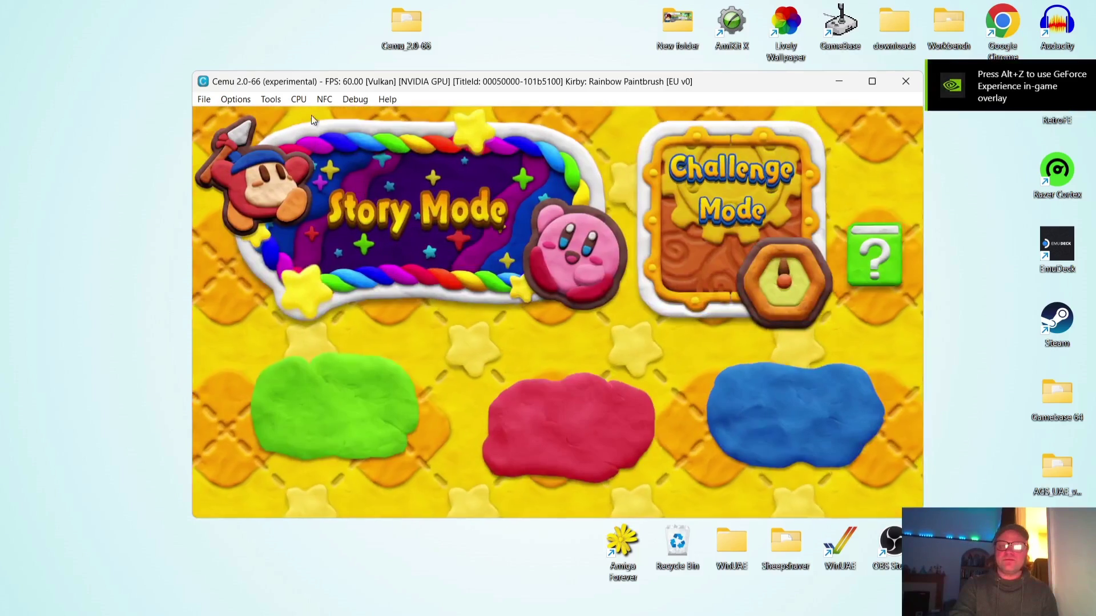
left_click(271, 100)
left_click(271, 100)
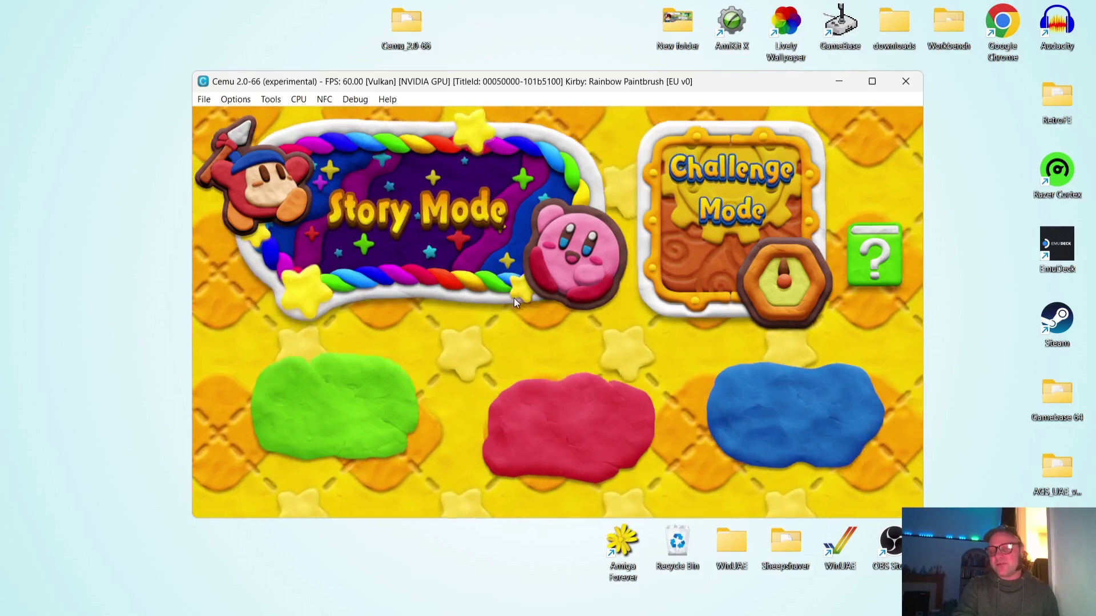
Choose Story Mode, enter Level 1 Green Valley, and play stage 1-1, The Adventure Begins
left_click(501, 262)
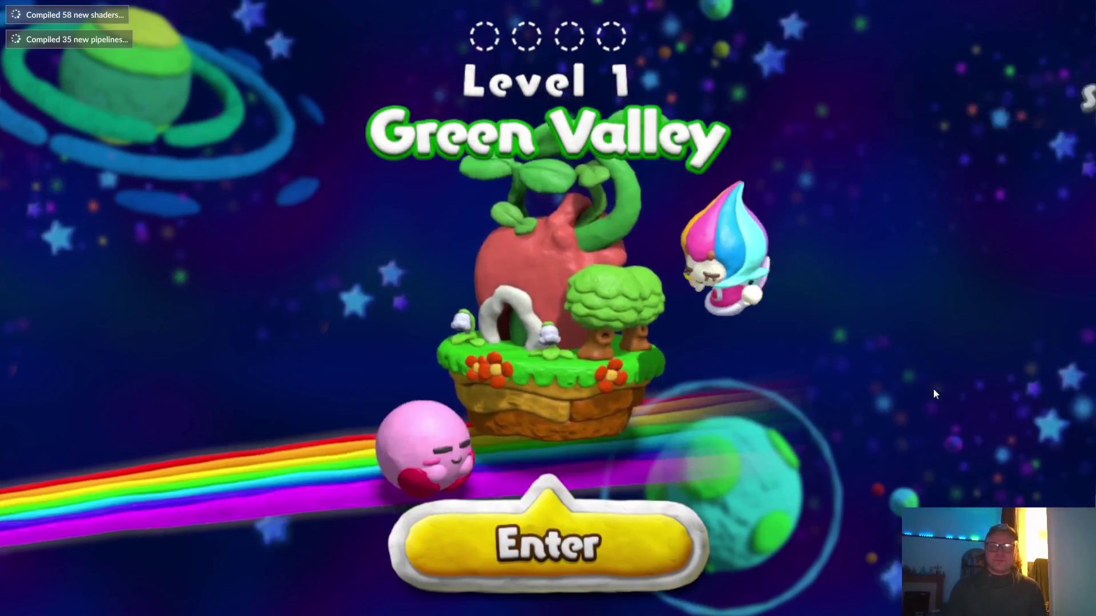
left_click(600, 559)
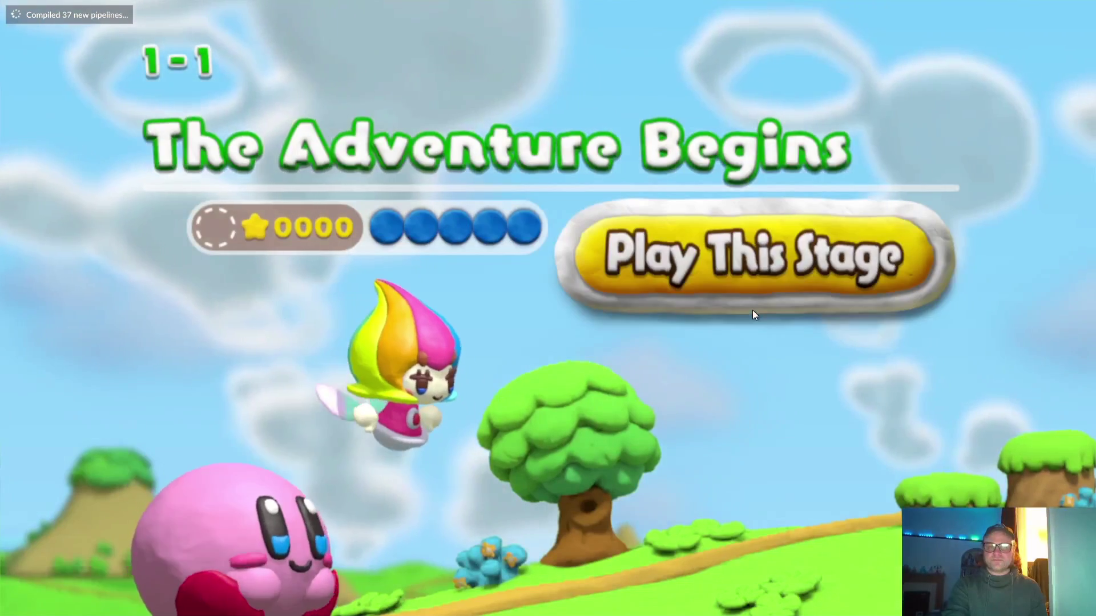
left_click(735, 266)
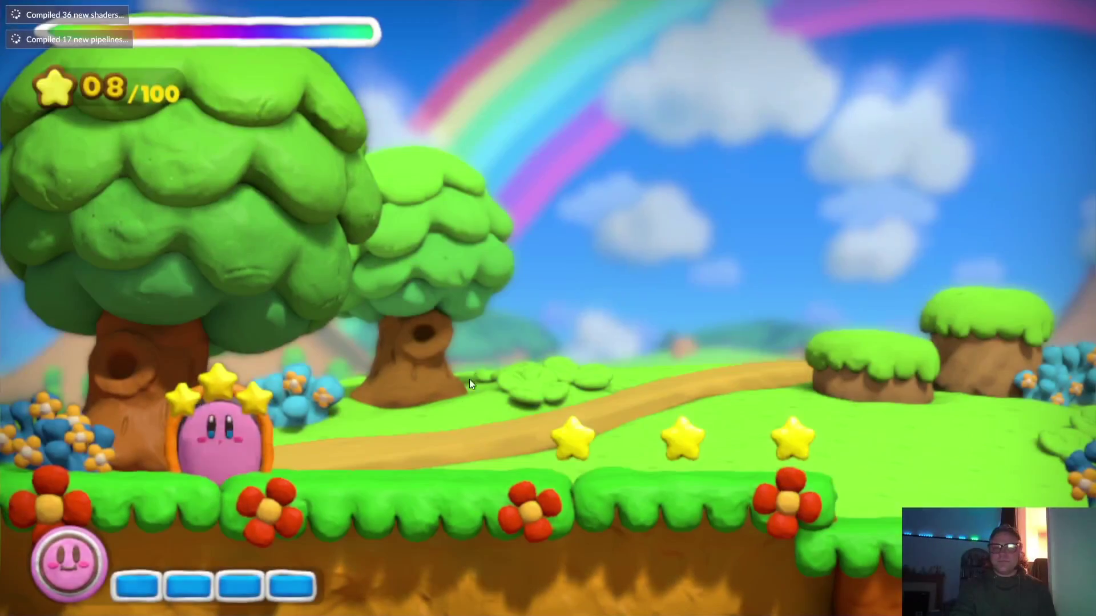
Guide Kirby across the opening meadow with rainbow ropes, collecting stars and the treasure chest on the way to the cave
left_click_drag(216, 460, 858, 496)
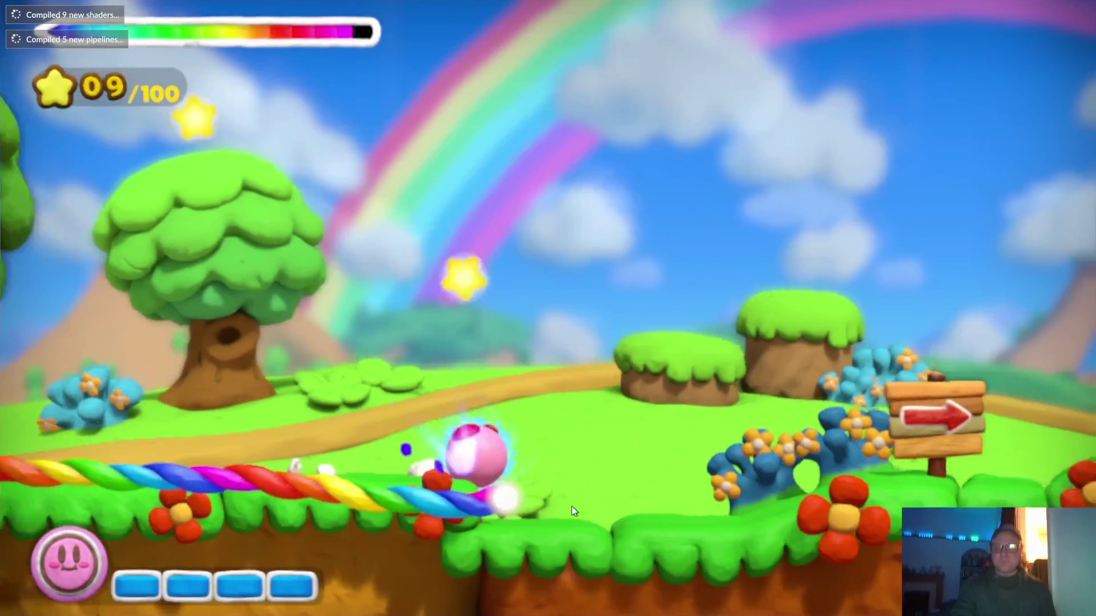
left_click_drag(571, 506, 734, 298)
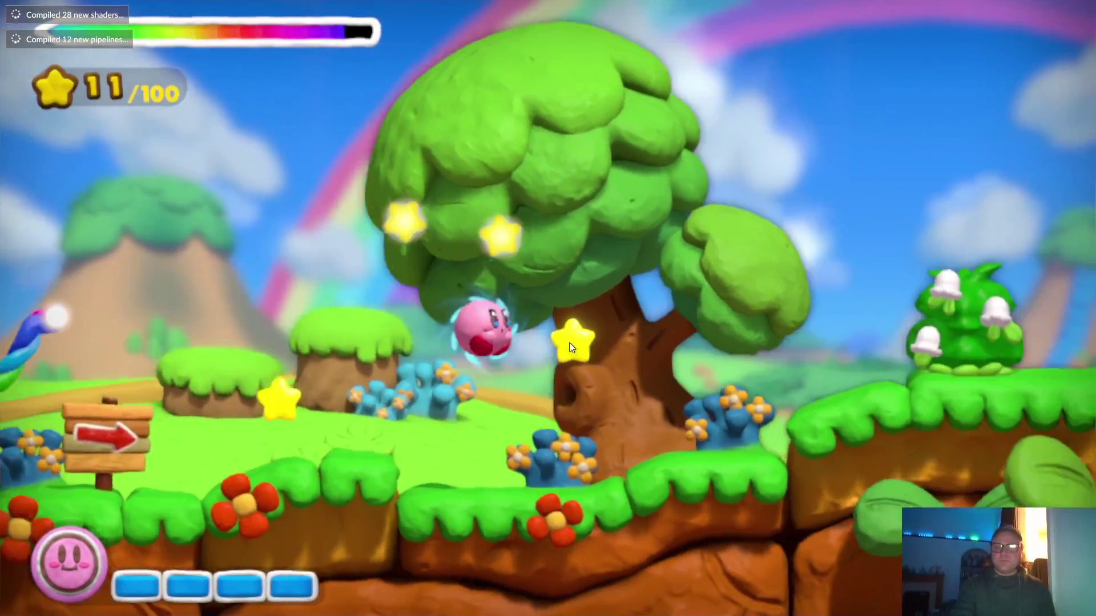
left_click_drag(456, 478, 663, 168)
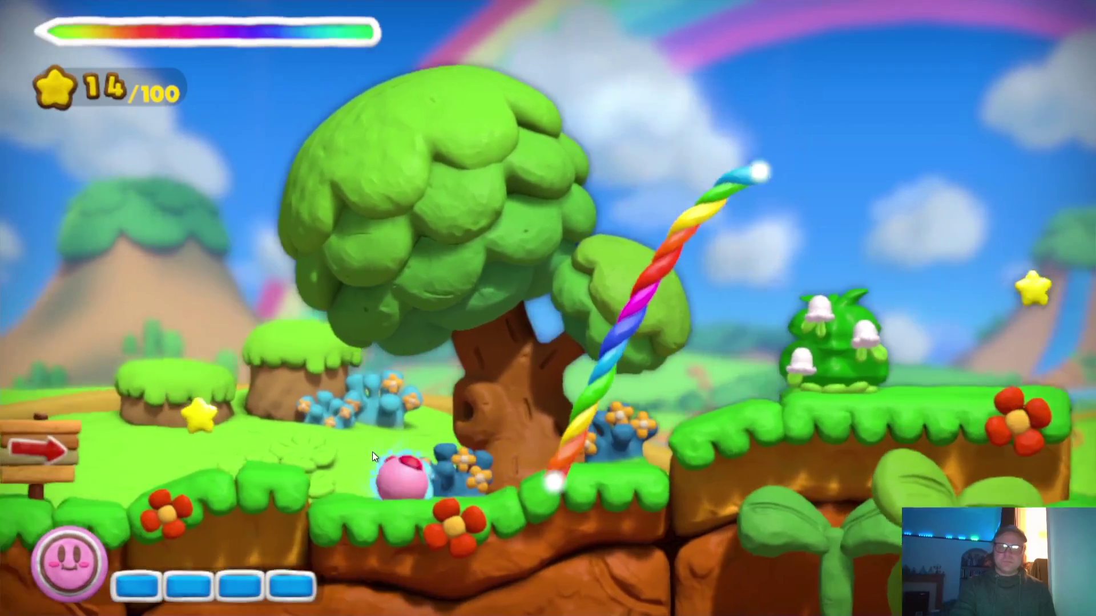
left_click_drag(311, 489, 257, 366)
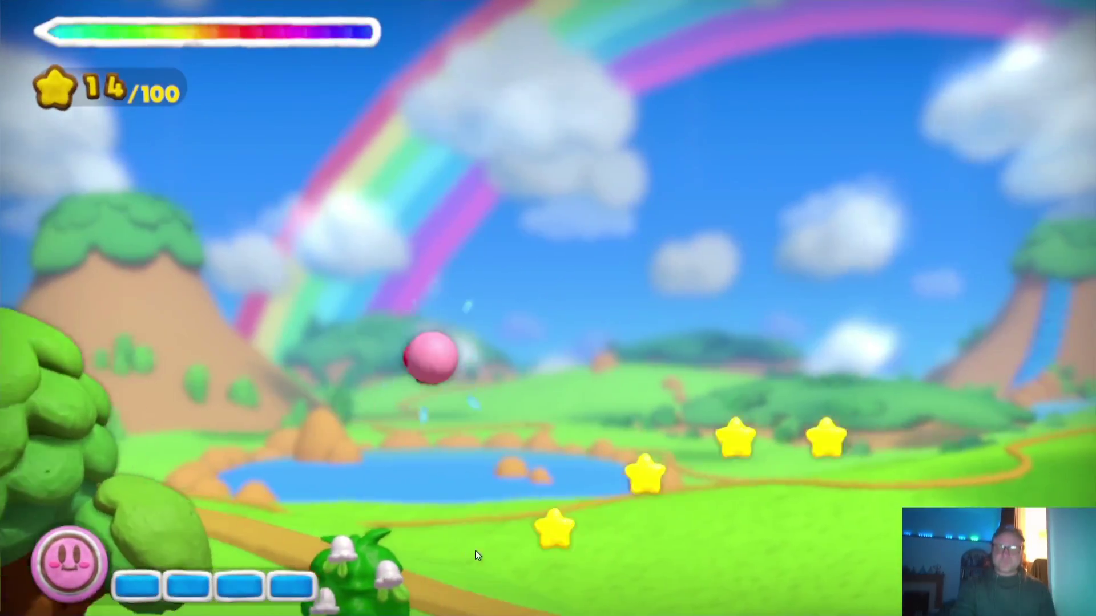
mouse_move(485, 546)
left_mouse_down()
mouse_move(879, 258)
mouse_move(946, 255)
left_mouse_up()
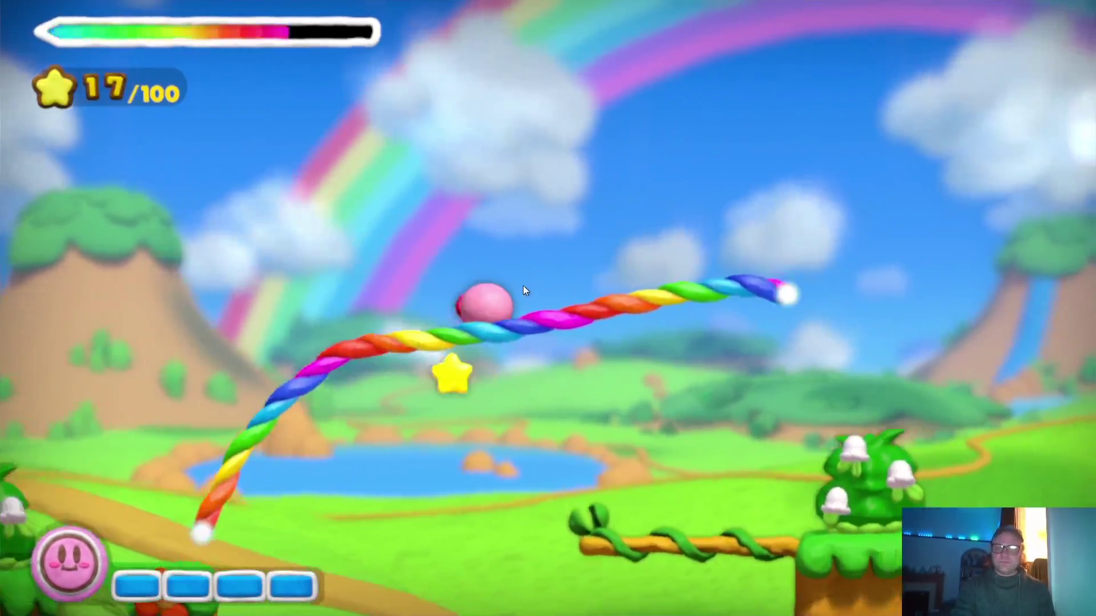
mouse_move(510, 483)
left_mouse_down()
mouse_move(522, 480)
mouse_move(741, 189)
left_mouse_up()
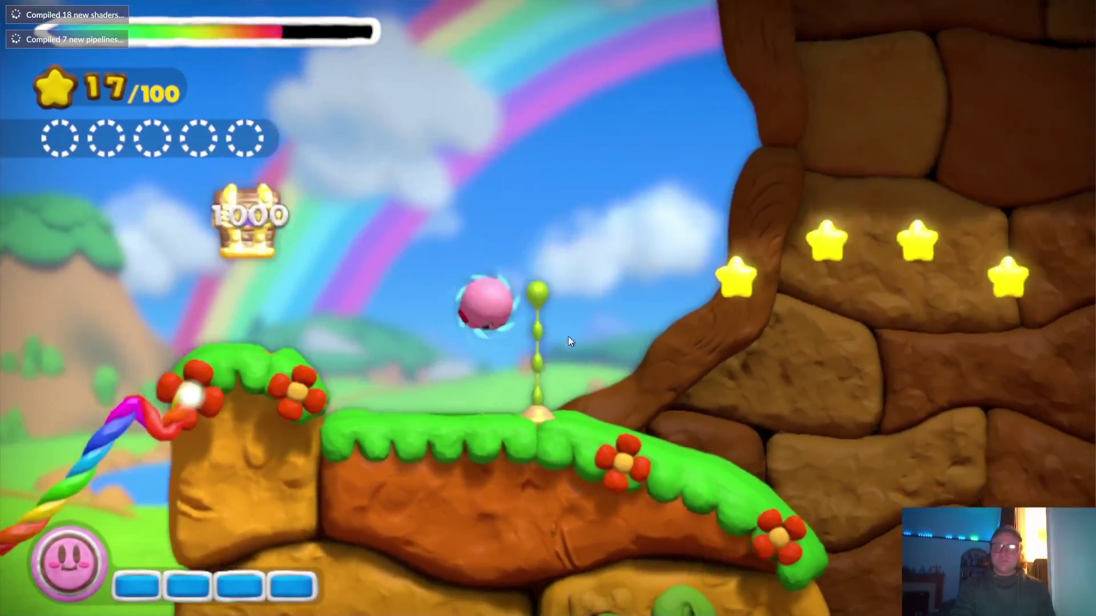
mouse_move(543, 358)
left_mouse_down()
mouse_move(833, 236)
mouse_move(943, 265)
left_mouse_up()
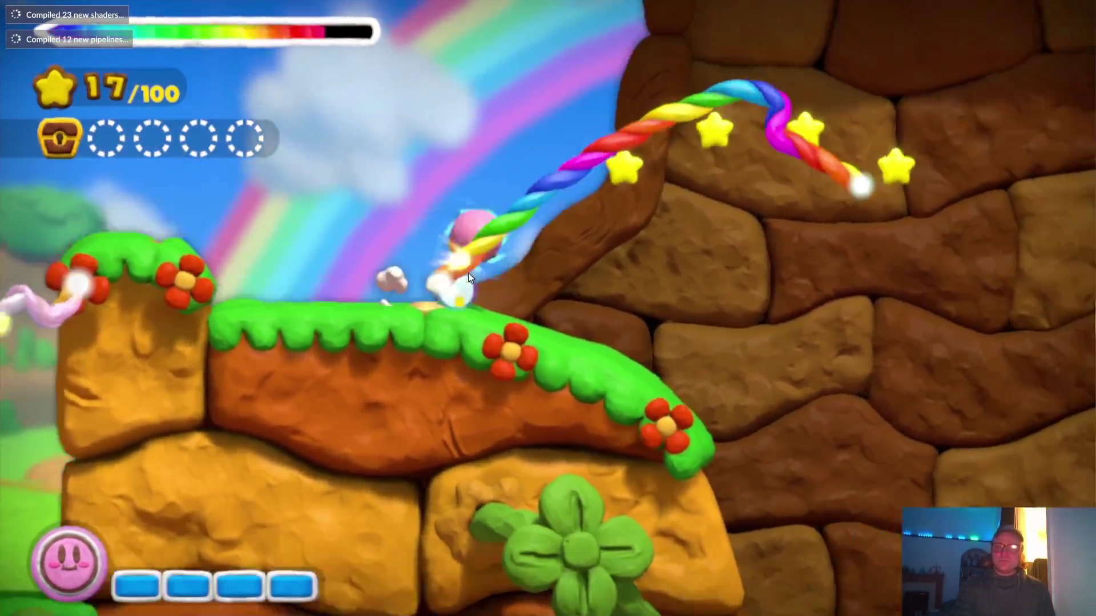
Draw rainbow ropes to lead Kirby over the springs and past the star rings in the upper cave
left_click_drag(460, 365, 851, 357)
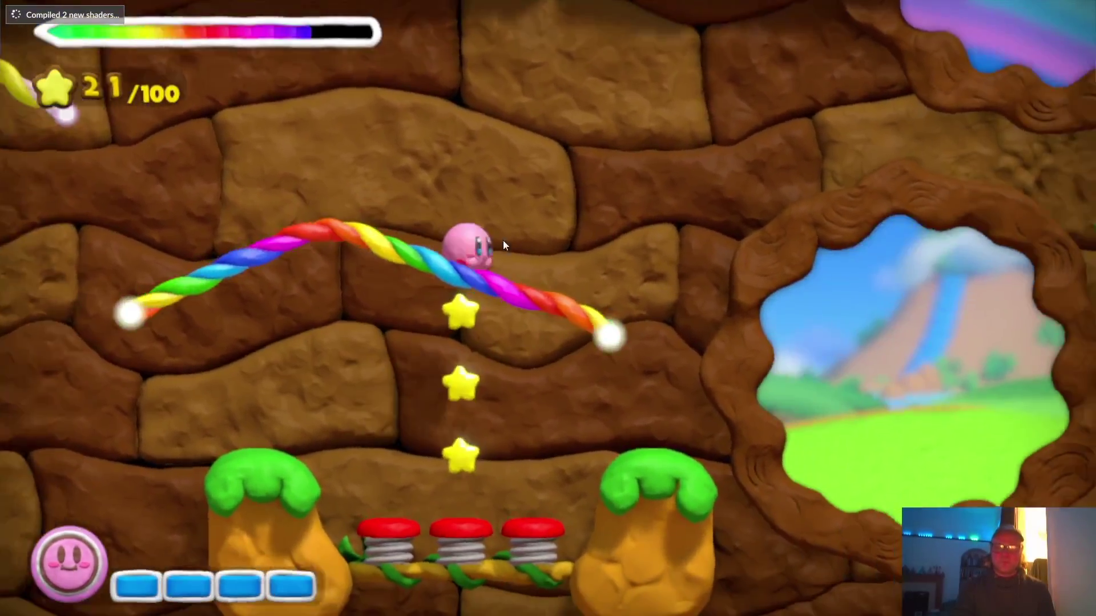
left_click_drag(503, 241, 399, 452)
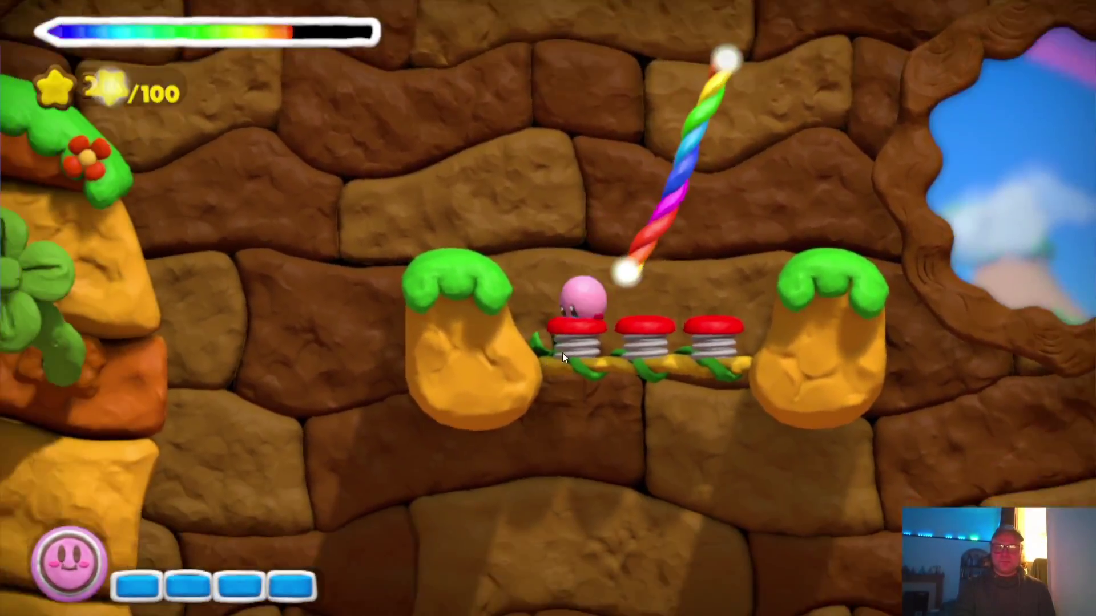
left_click_drag(528, 357, 978, 366)
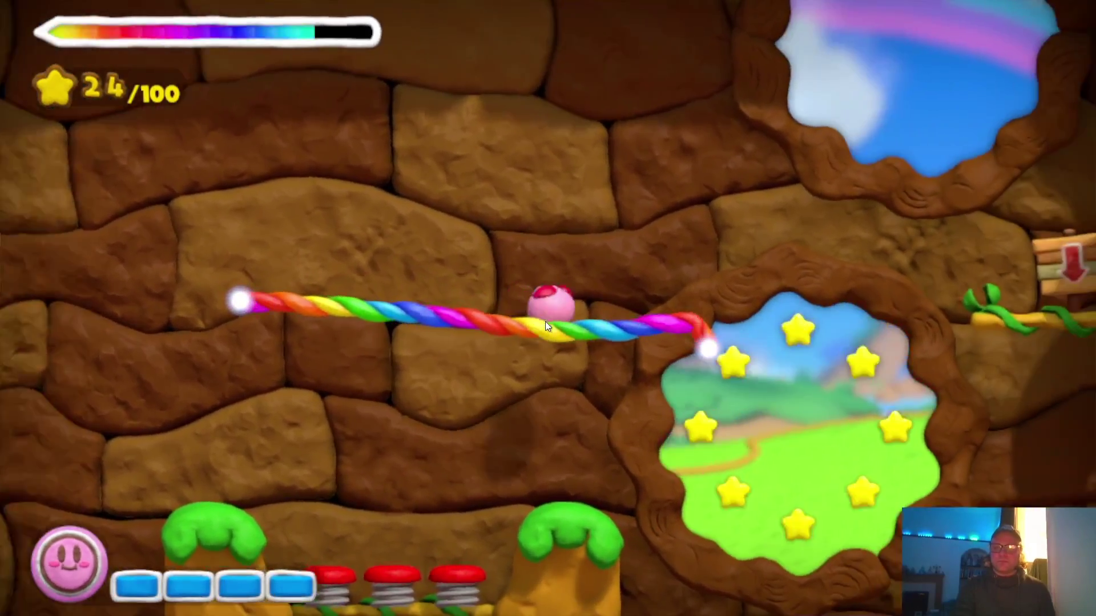
left_click(546, 321)
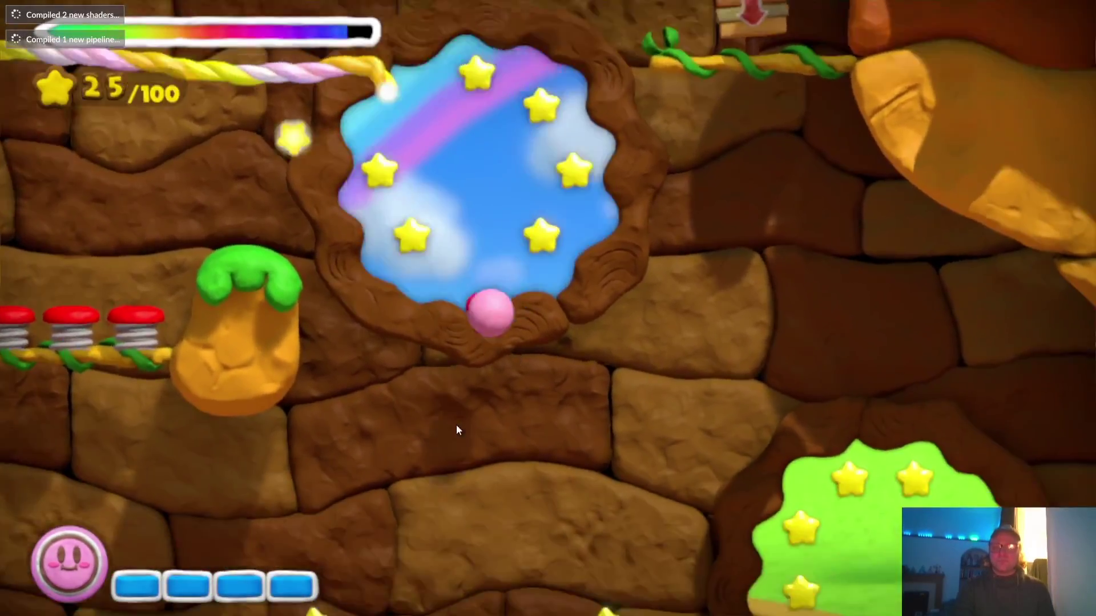
left_click_drag(456, 423, 1039, 404)
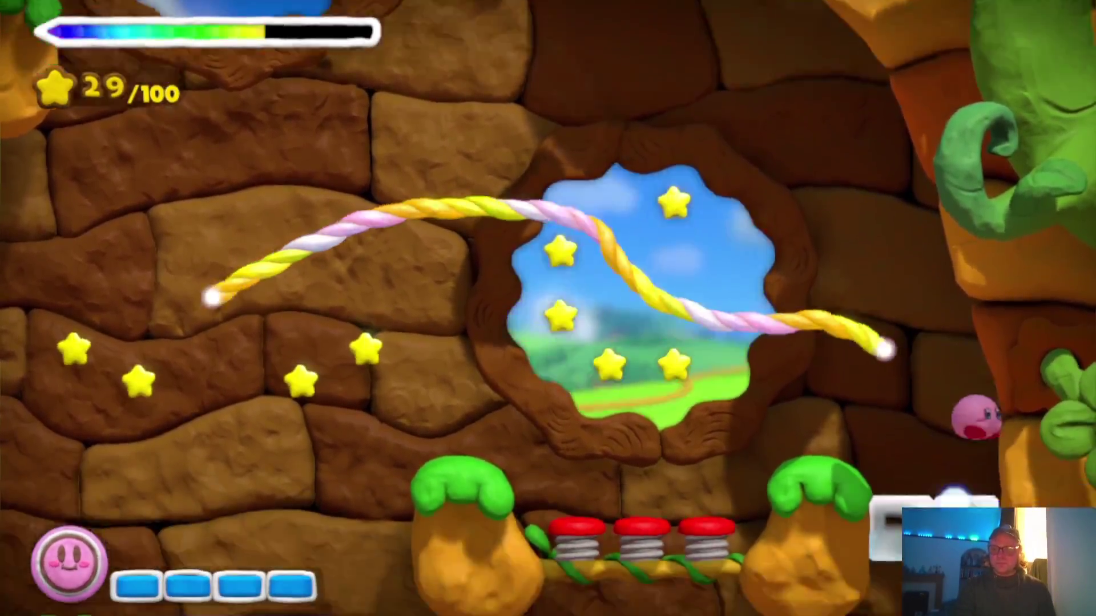
Steer Kirby down to the arrow signpost and the block structure with the enemies using rainbow ropes
mouse_move(962, 457)
left_mouse_down()
mouse_move(993, 508)
mouse_move(977, 611)
left_mouse_up()
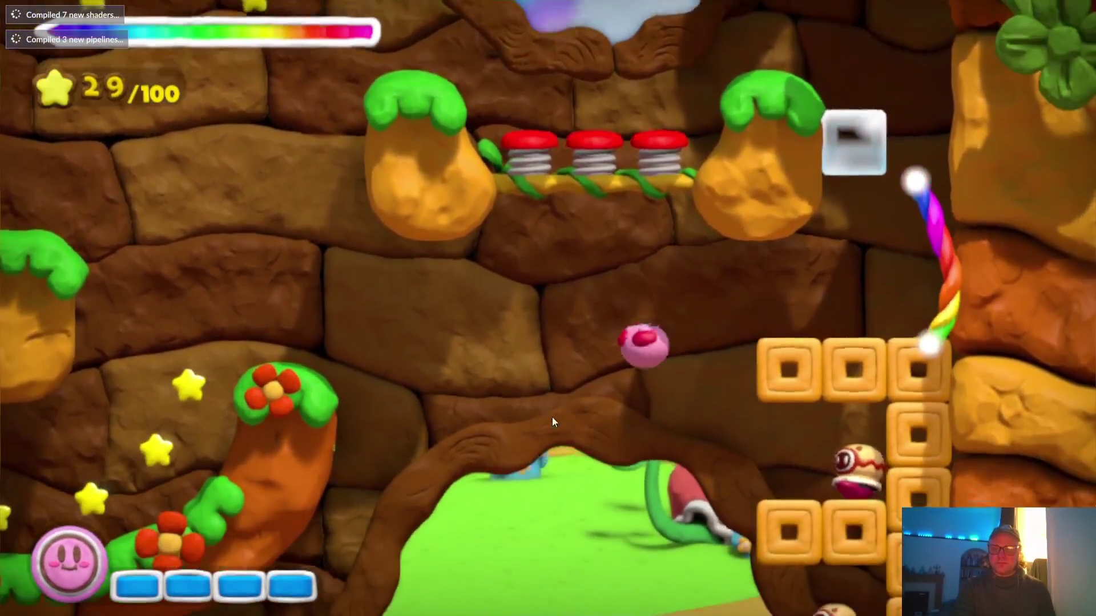
left_click_drag(553, 411, 707, 582)
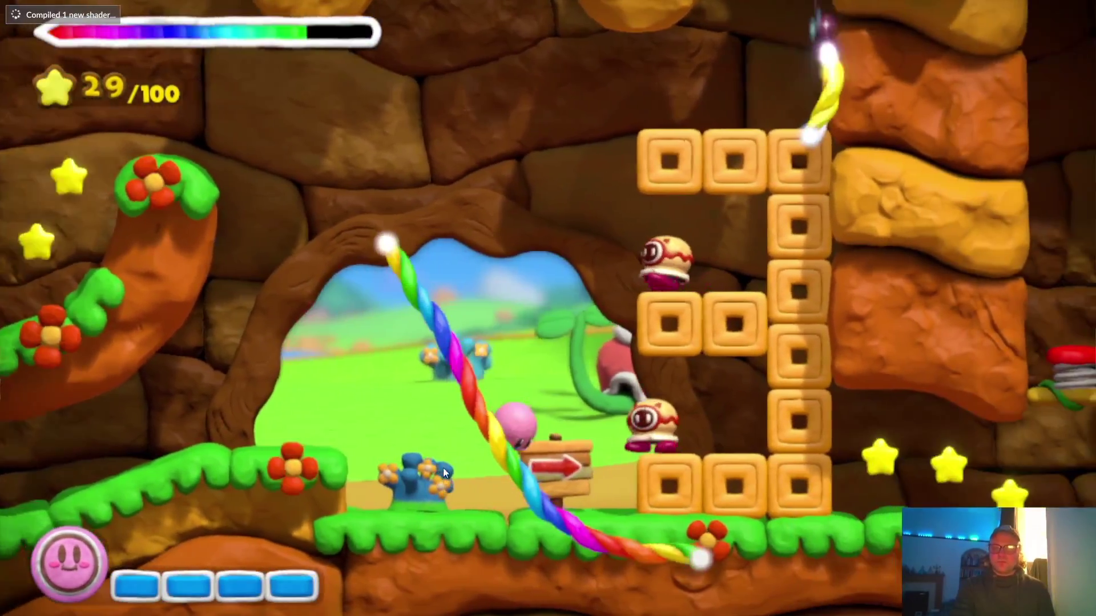
left_click_drag(443, 468, 550, 419)
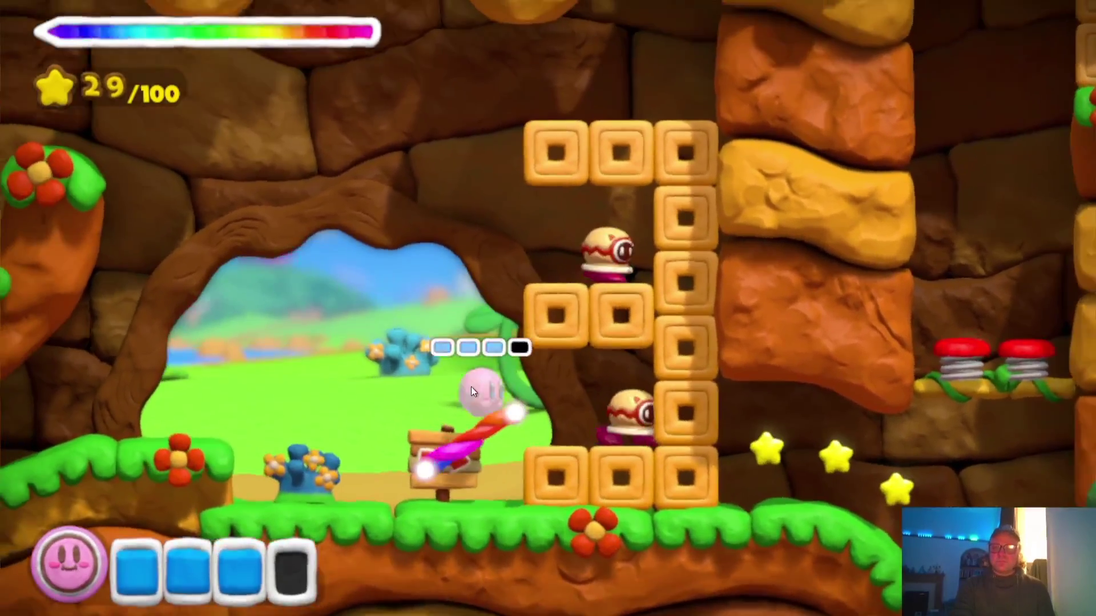
left_click(471, 386)
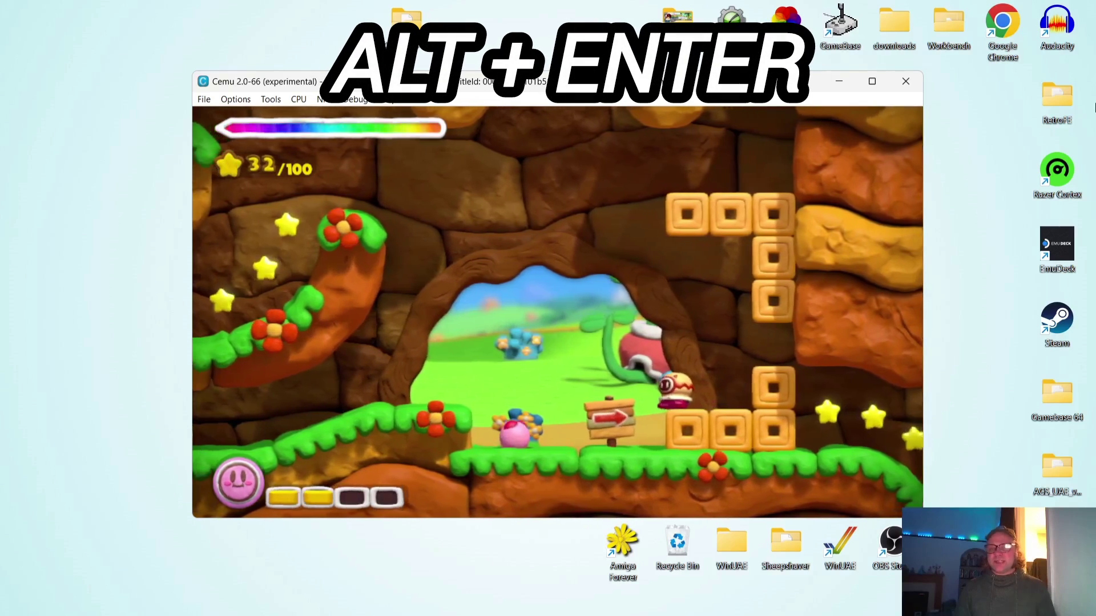
Toggle the running game between full screen and windowed display, finishing in the window
key("alt+Return")
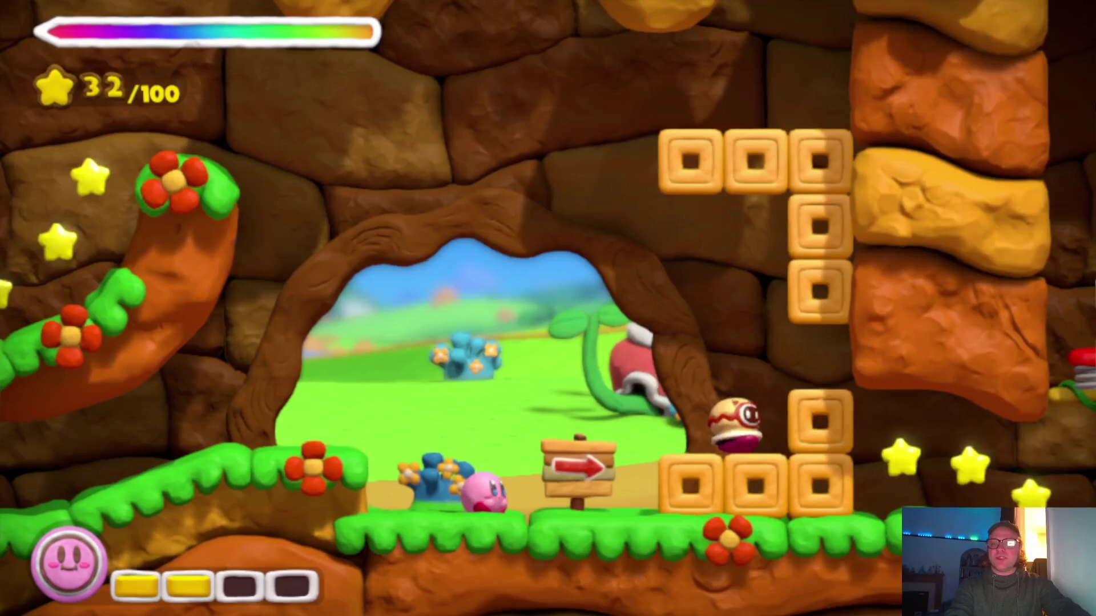
key("alt+Return")
key("alt+Return")
key("alt+Return")
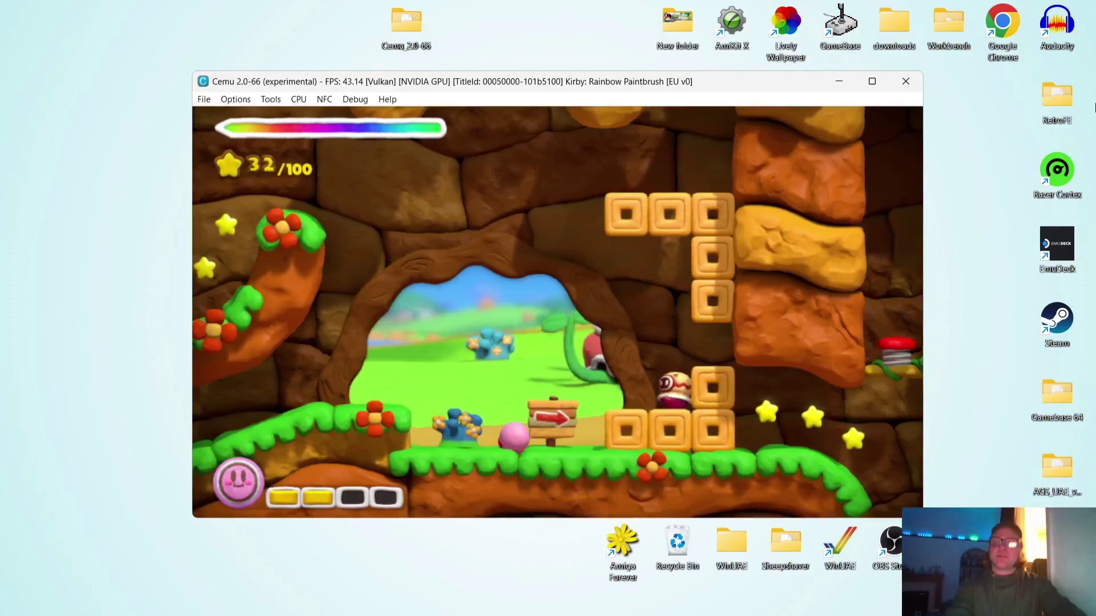
Exit Cemu and open the Cemu_2.0-66 desktop folder in a maximized window
left_click(209, 102)
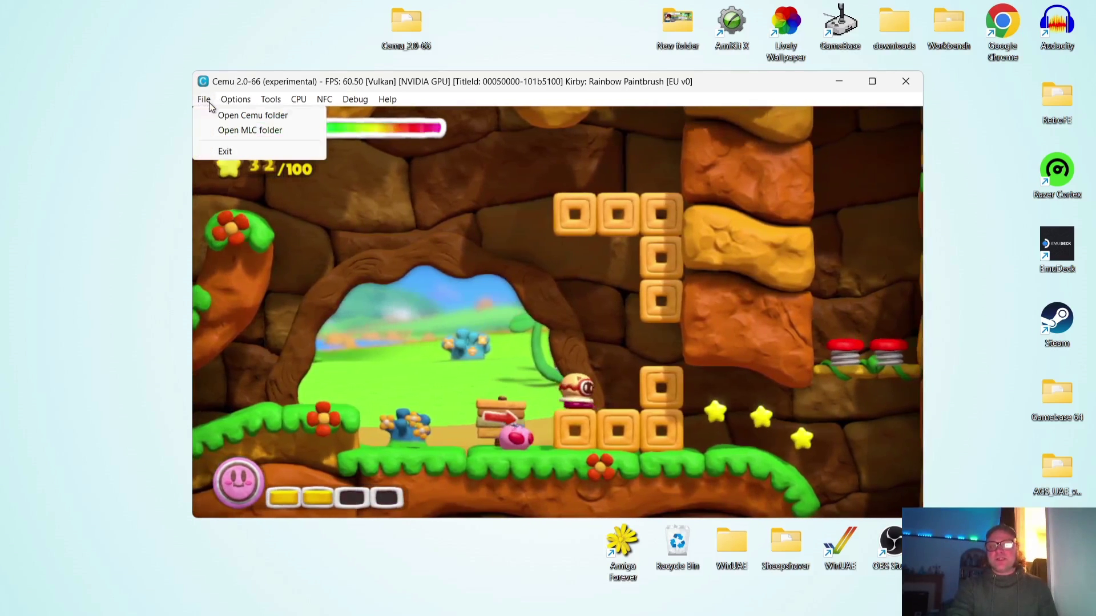
left_click(225, 151)
double_click(419, 23)
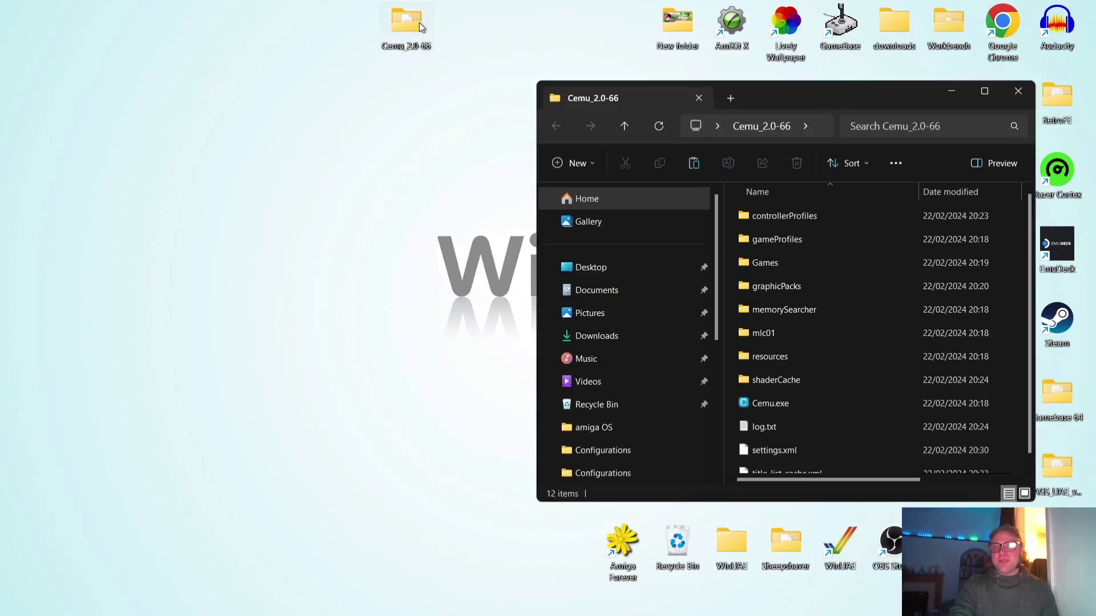
double_click(812, 94)
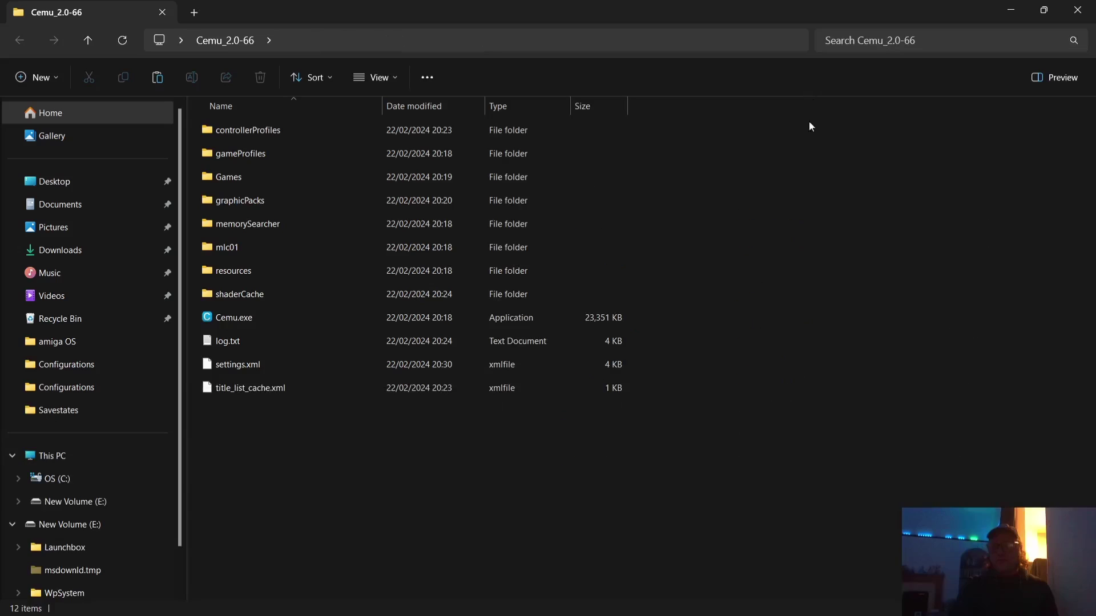
Create a desktop shortcut for Cemu.exe and close the folder window
right_click(233, 317)
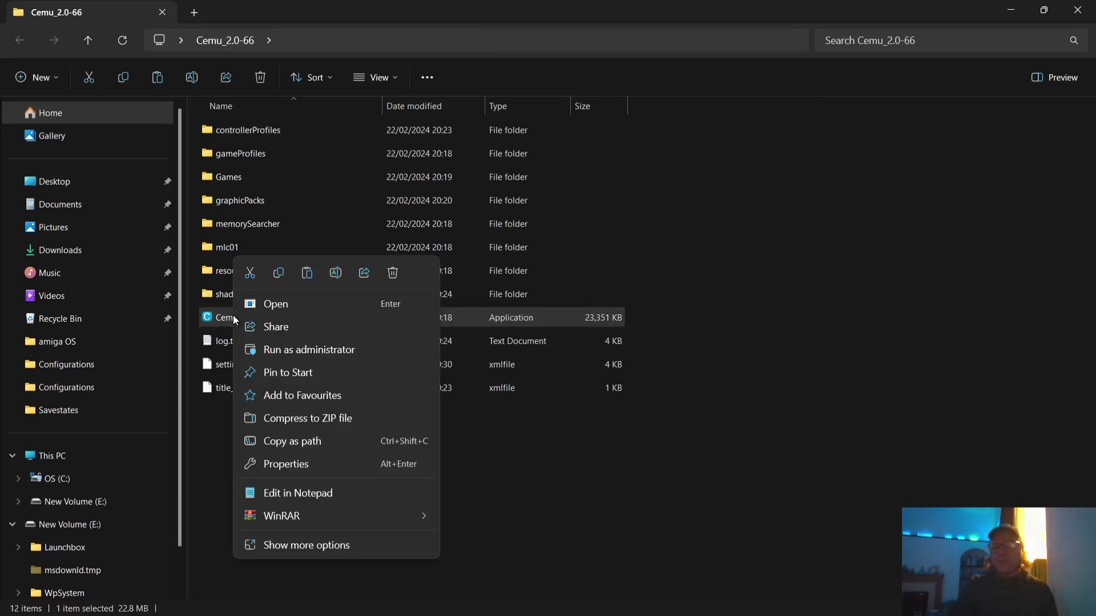
left_click(318, 545)
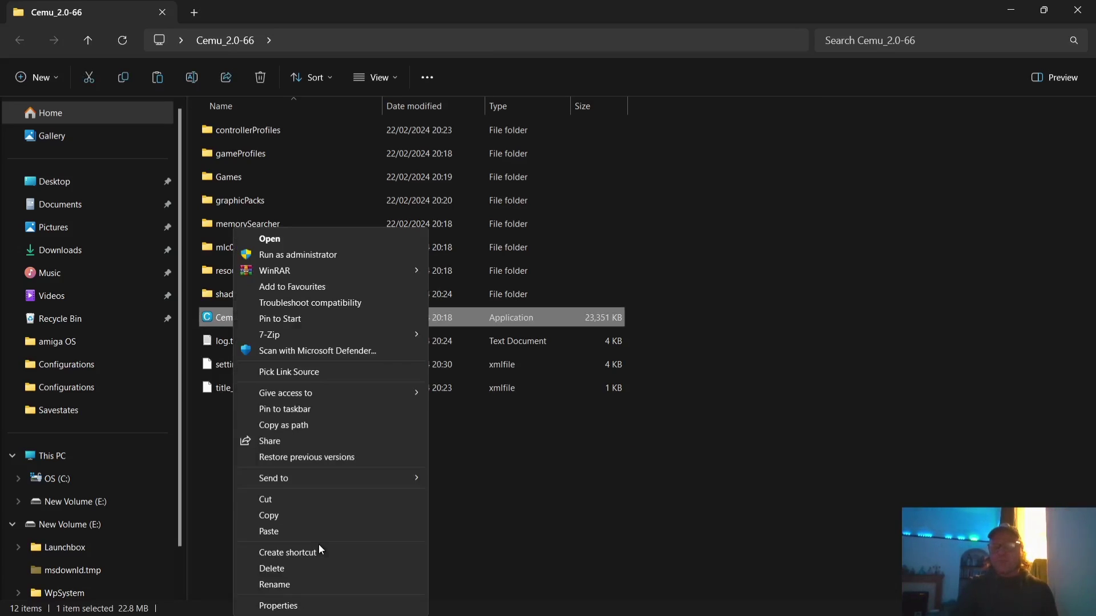
mouse_move(368, 477)
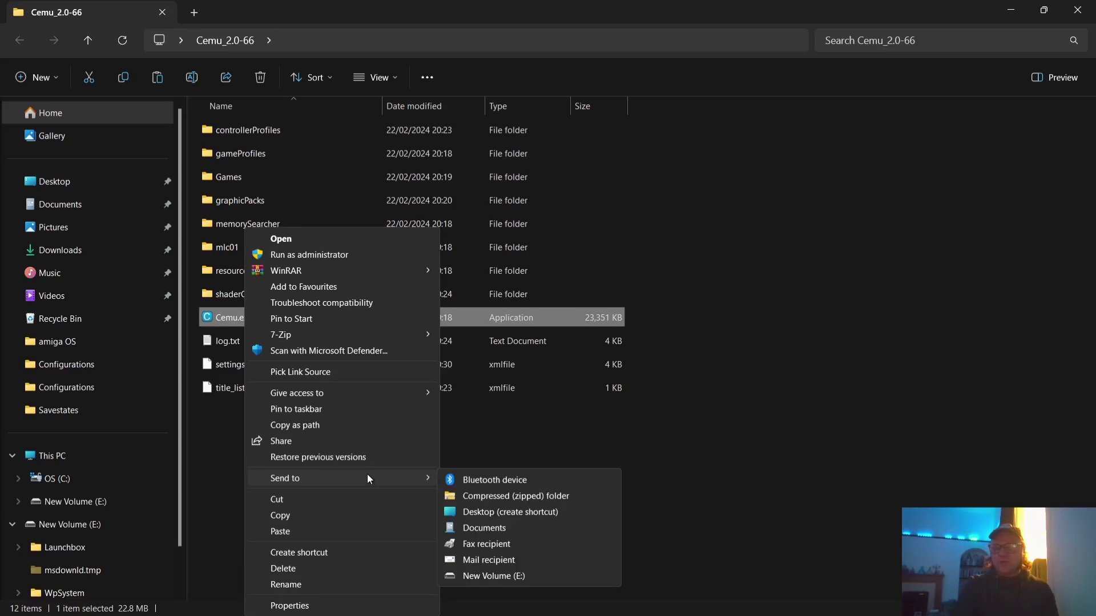
left_click(470, 512)
left_click(1077, 10)
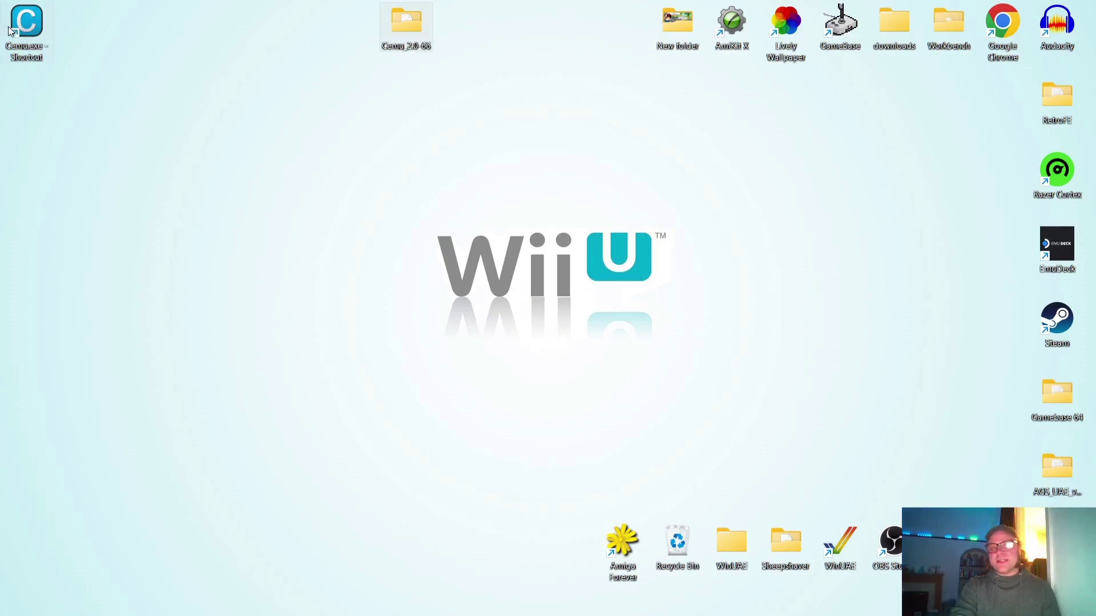
Launch Cemu from its desktop shortcut and maximize the game list window
double_click(28, 31)
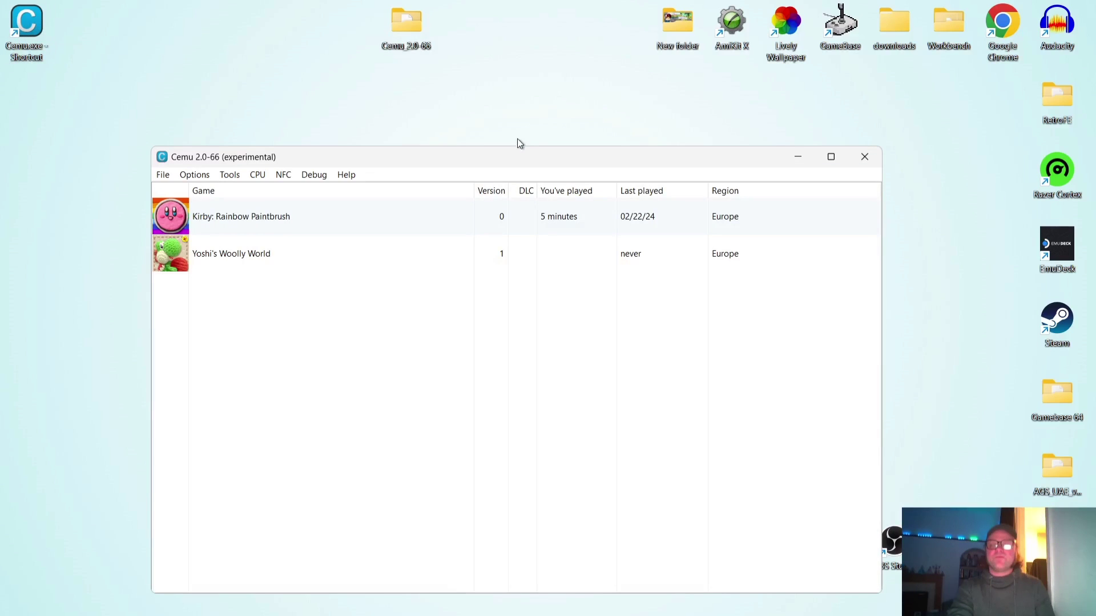
double_click(520, 155)
Enable the Resolution graphic pack at 1920x1080 and the 60FPS World Map mod for Yoshi's Woolly World
left_click(101, 102)
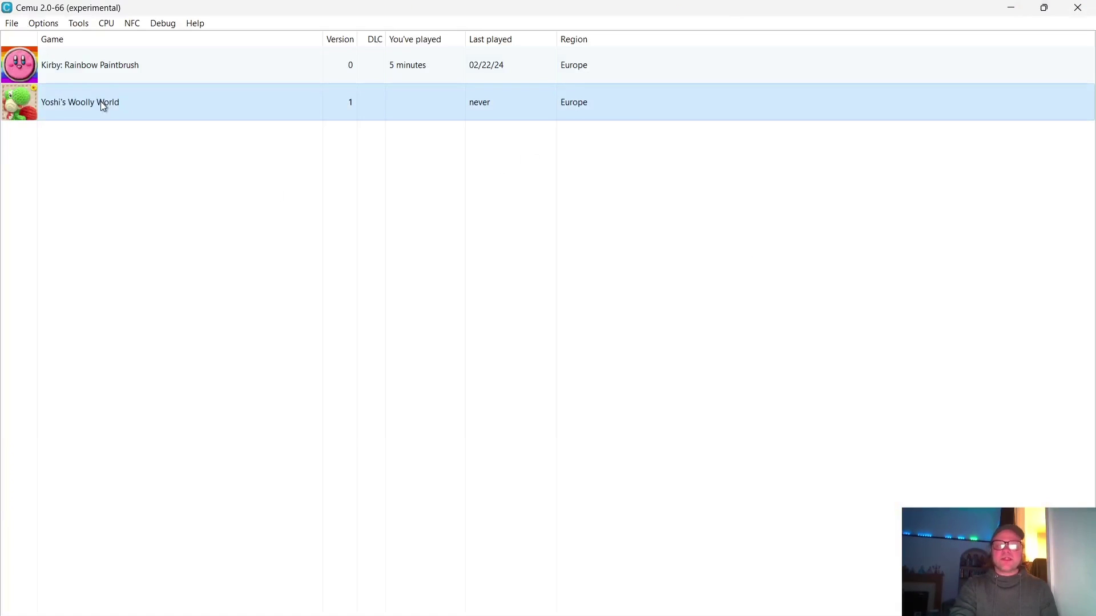
right_click(103, 107)
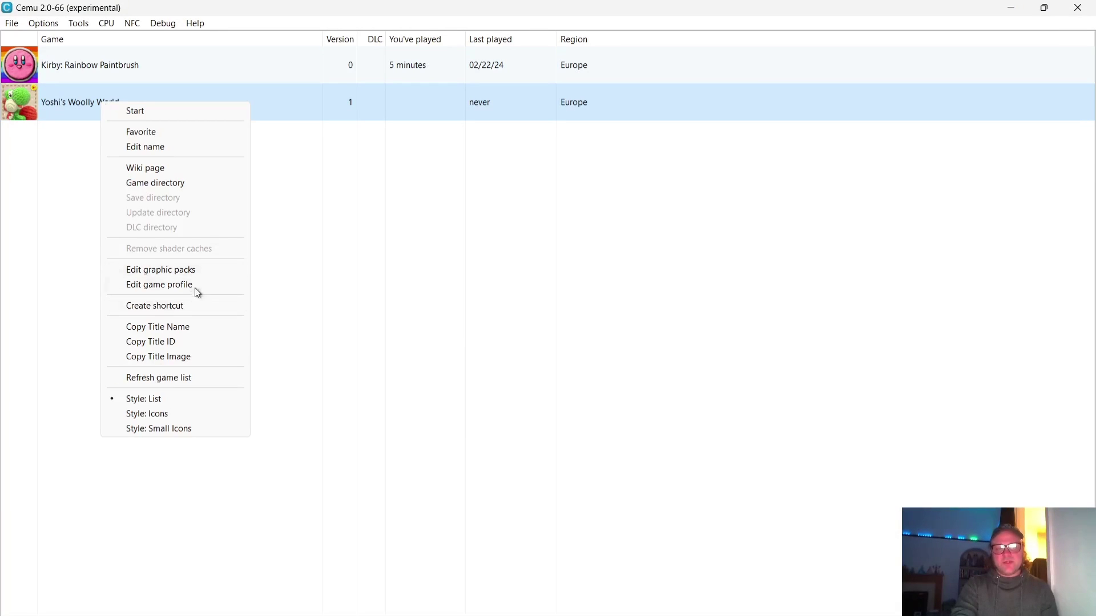
left_click(203, 272)
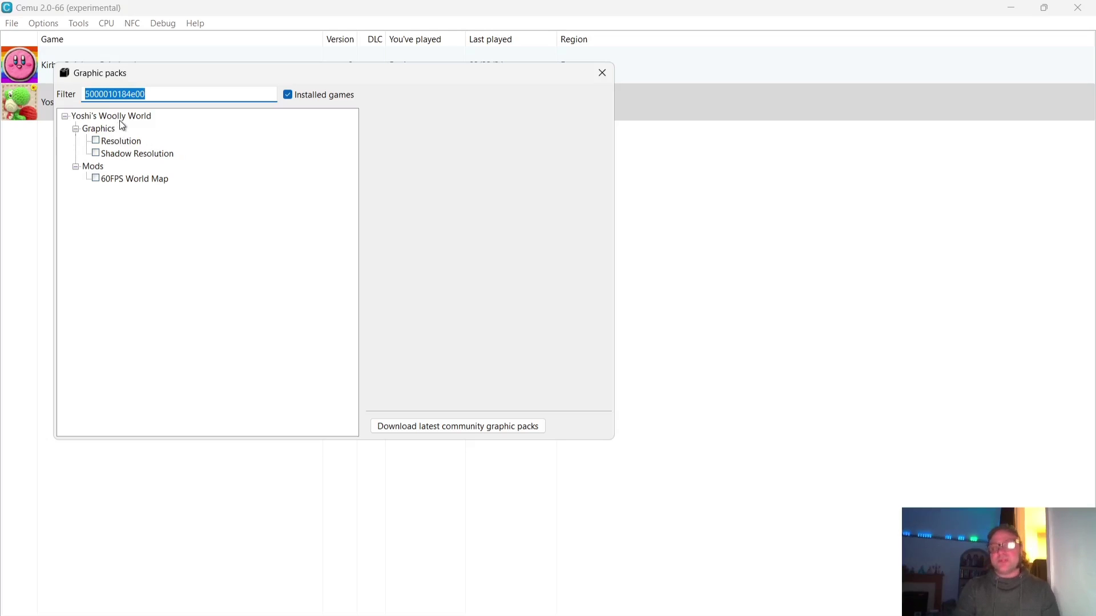
left_click(105, 119)
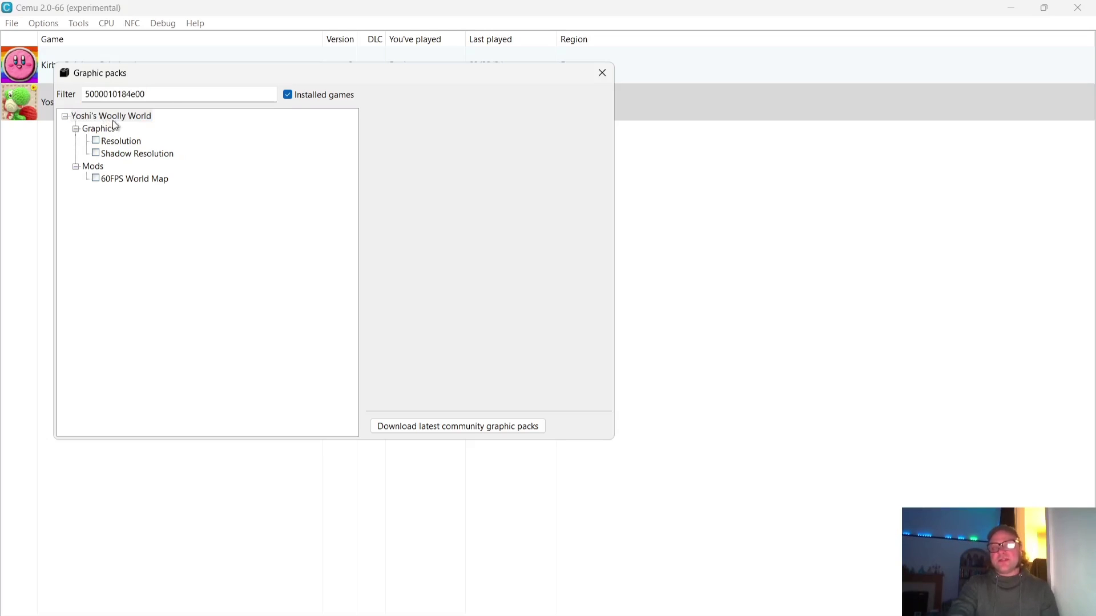
left_click(137, 142)
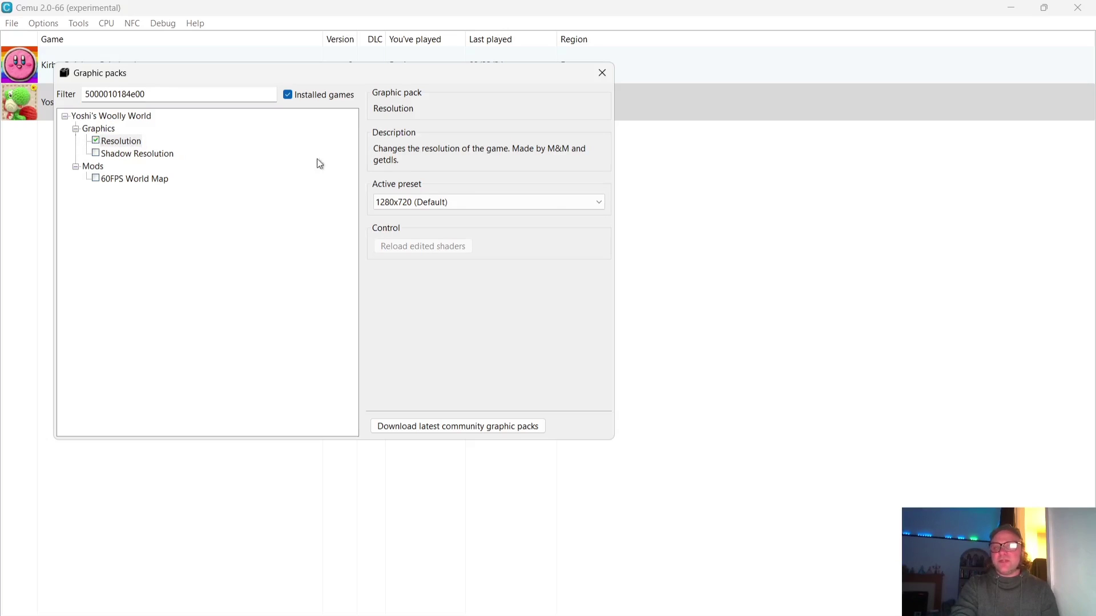
left_click(565, 200)
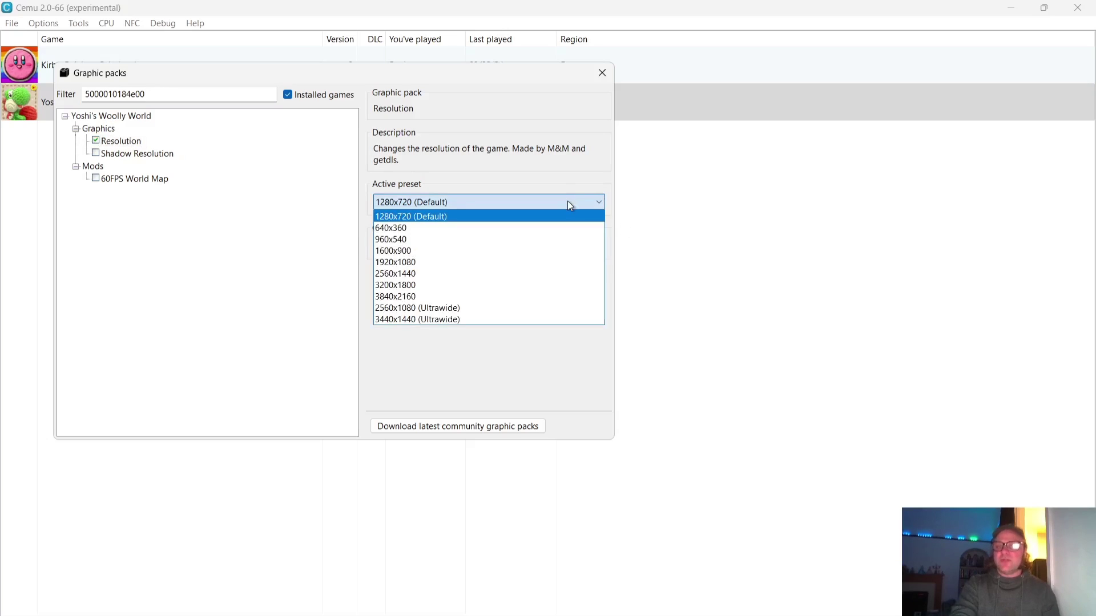
left_click(438, 268)
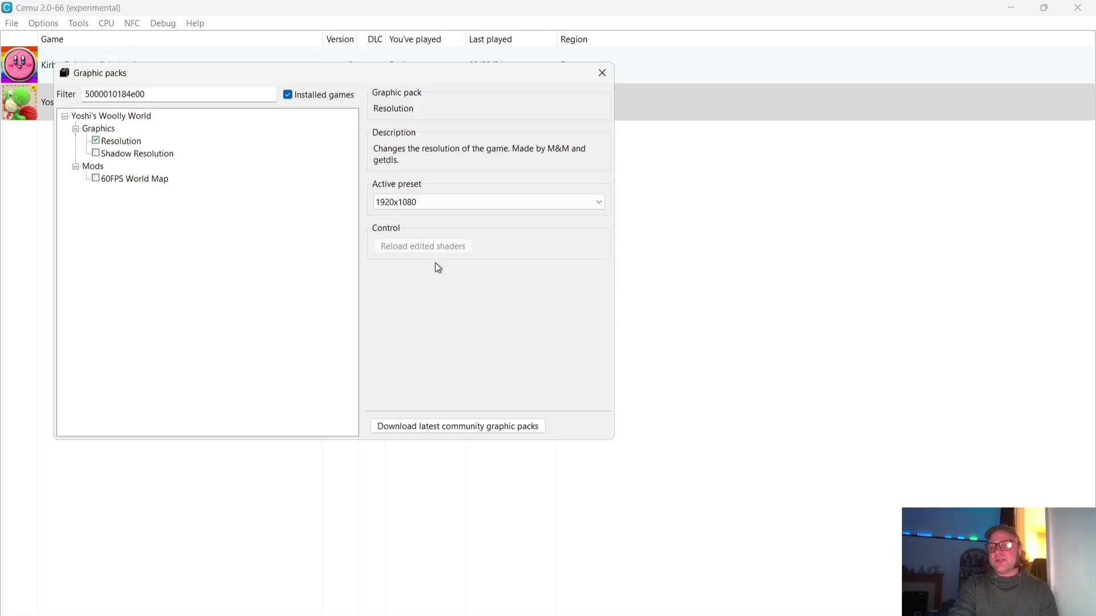
left_click(135, 154)
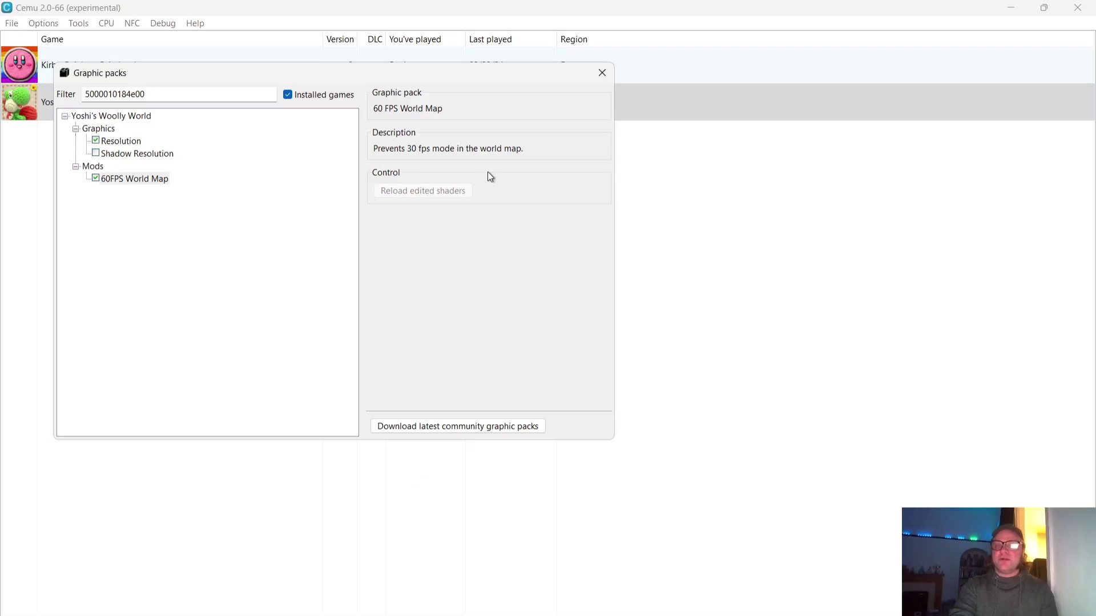
left_click(602, 73)
key("alt+f")
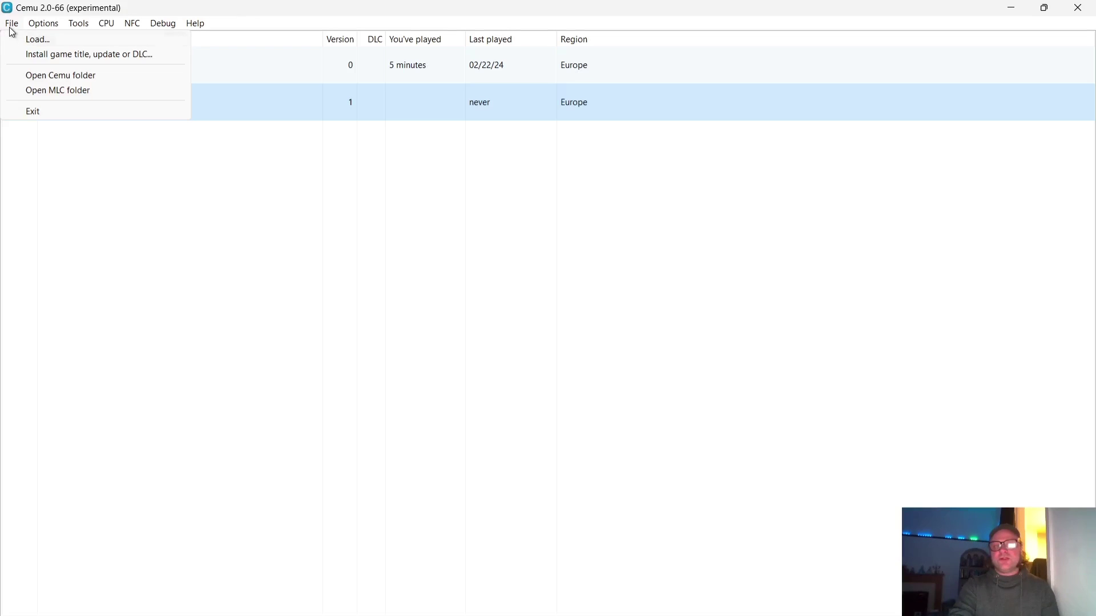
left_click(88, 56)
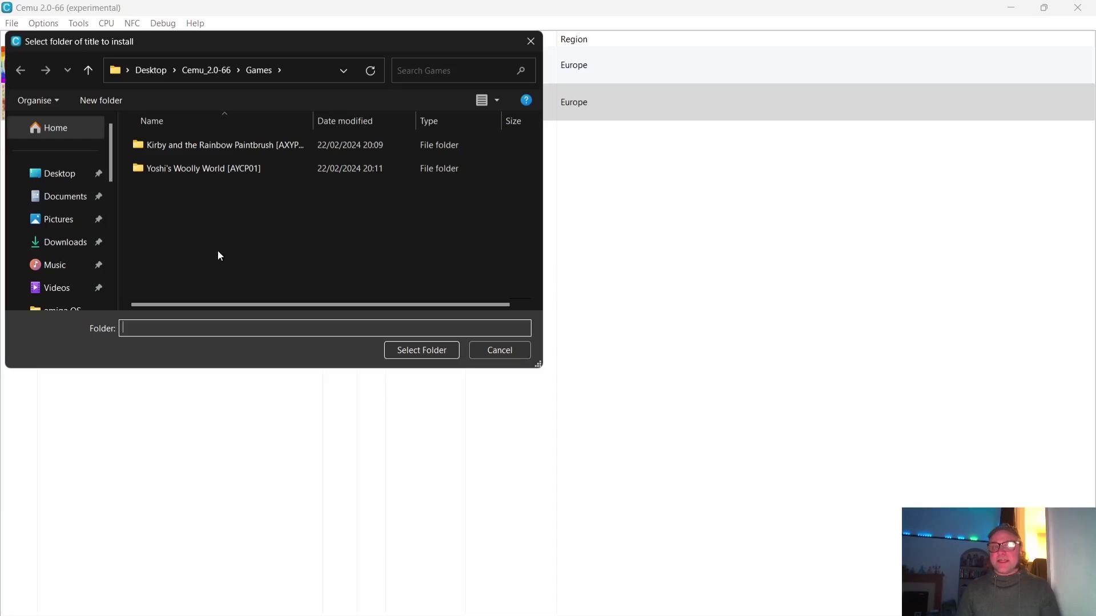
left_click(481, 350)
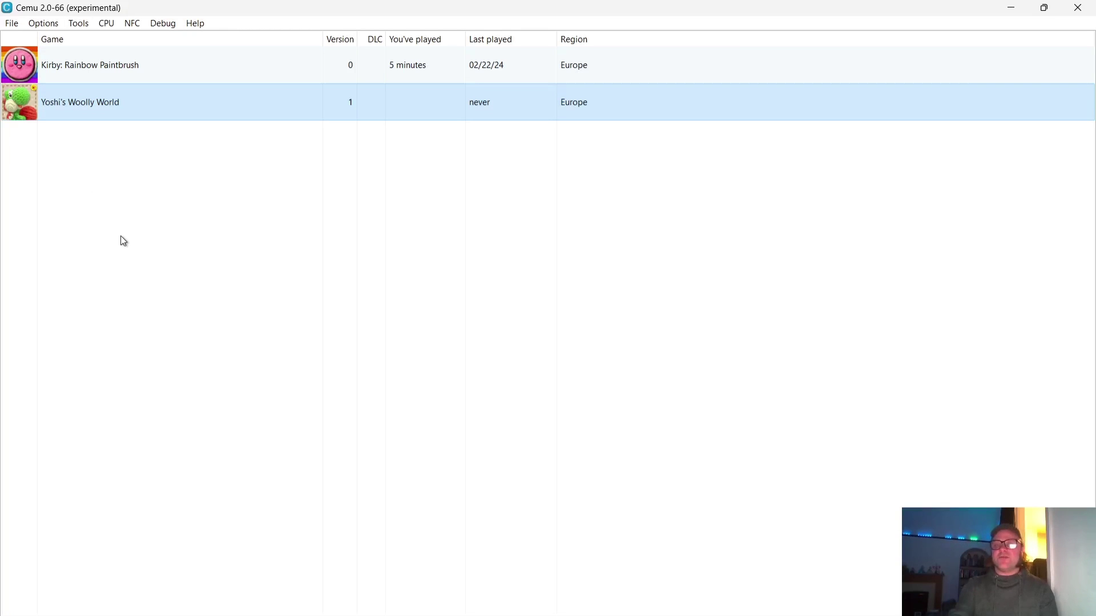
Show the separate GamePad view and move its window below the listed games
left_click(43, 23)
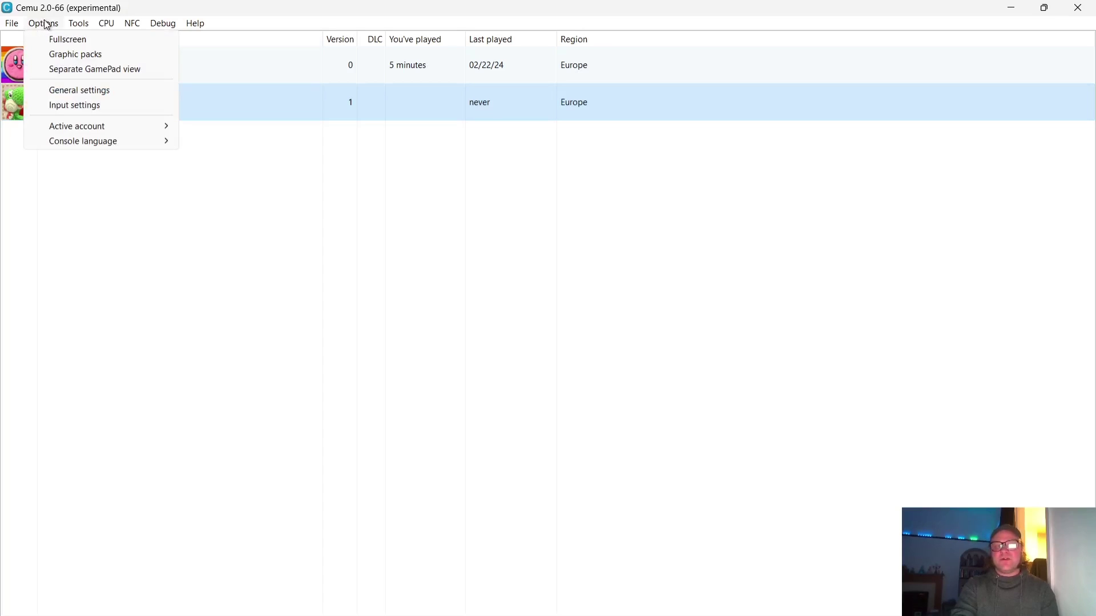
left_click(131, 75)
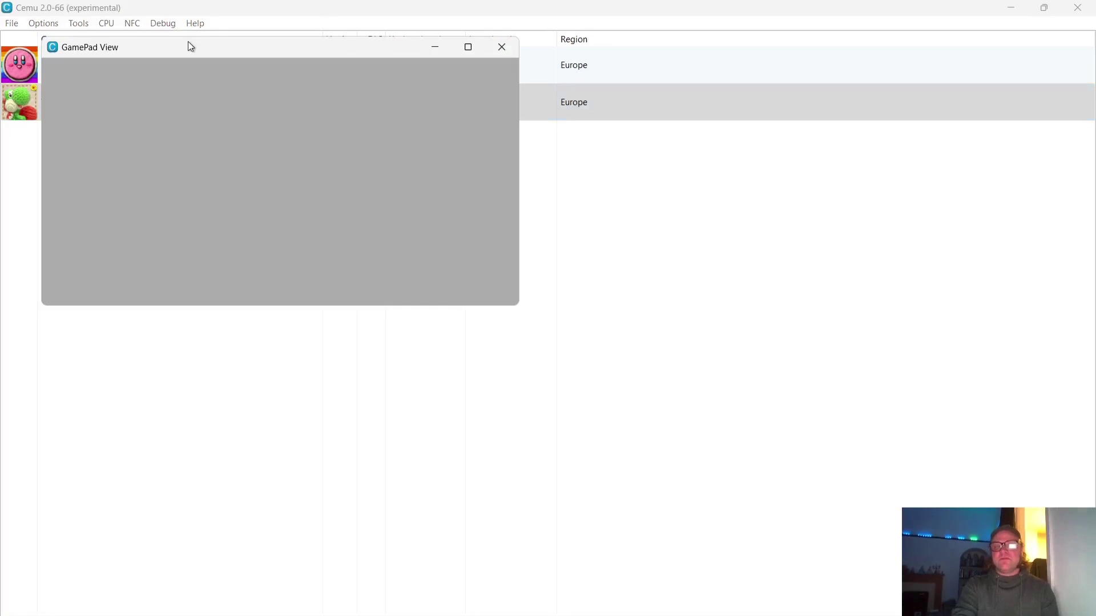
left_click_drag(191, 49, 162, 288)
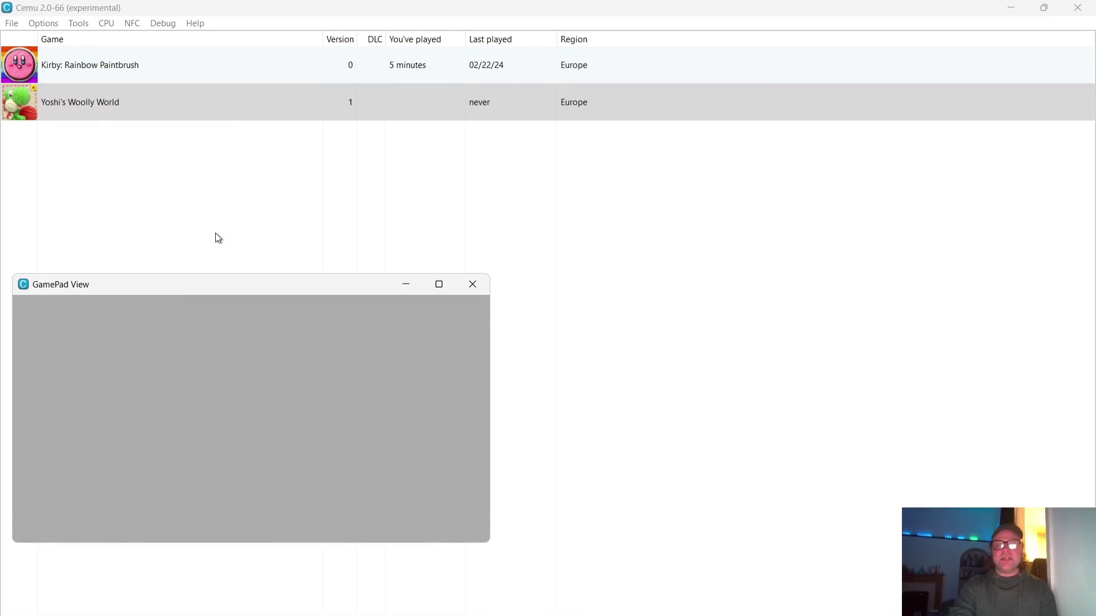
Start Yoshi's Woolly World and place the GamePad View window beside the main game window
double_click(101, 103)
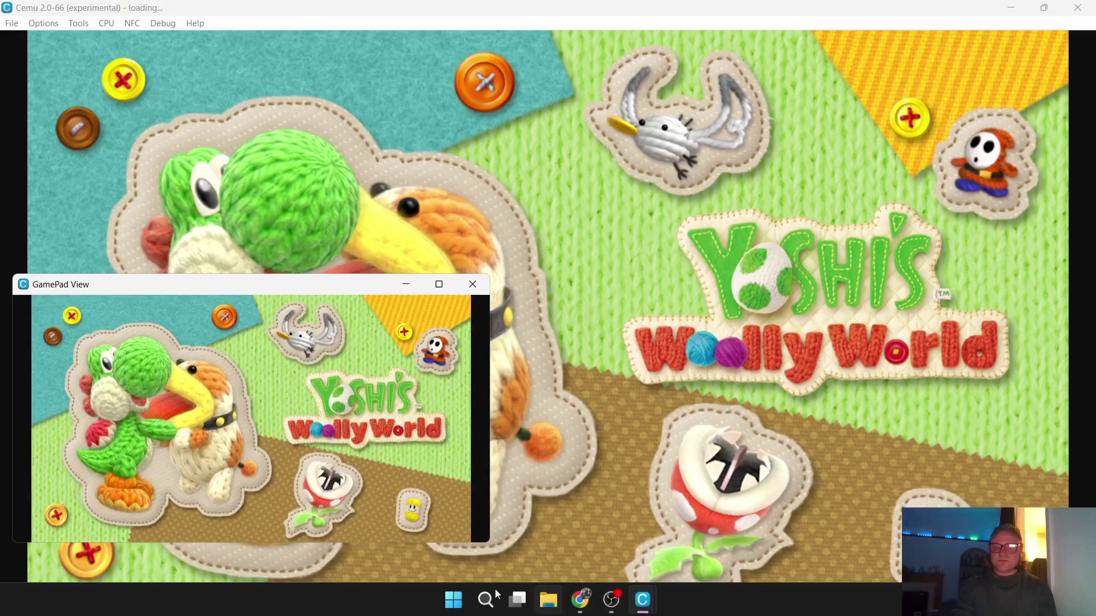
left_click_drag(220, 287, 789, 295)
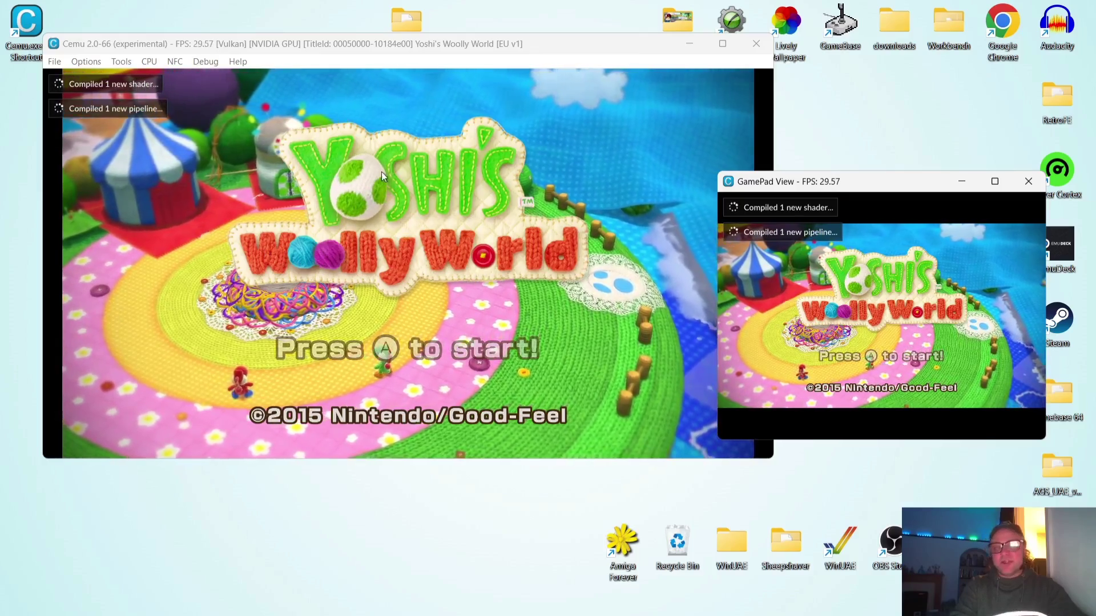
left_click(326, 218)
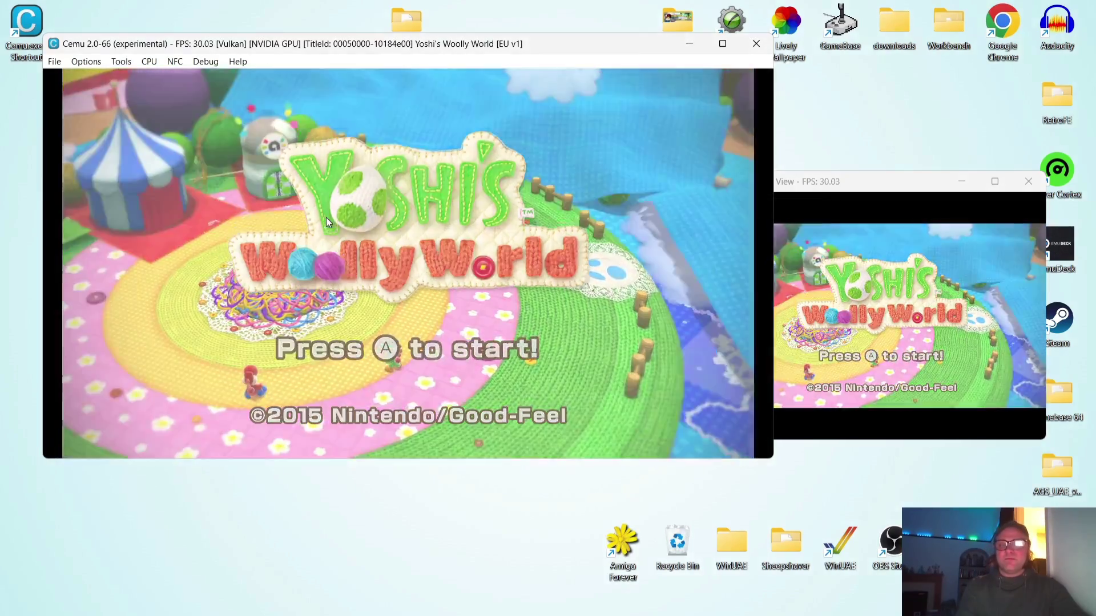
left_click(851, 268)
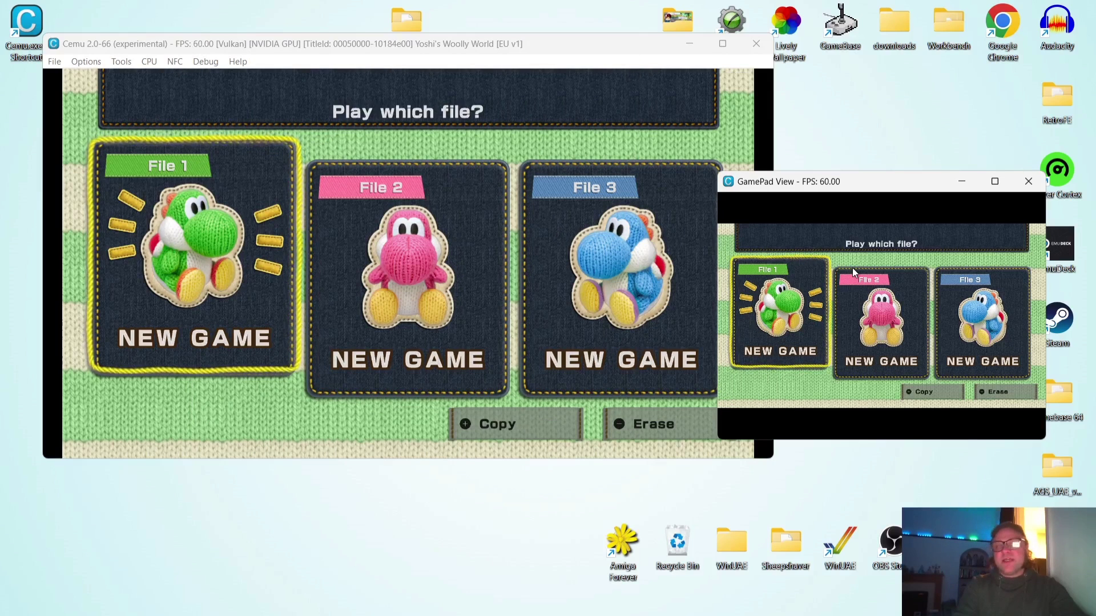
Set the TV audio volume to 100% in the general settings
left_click(86, 62)
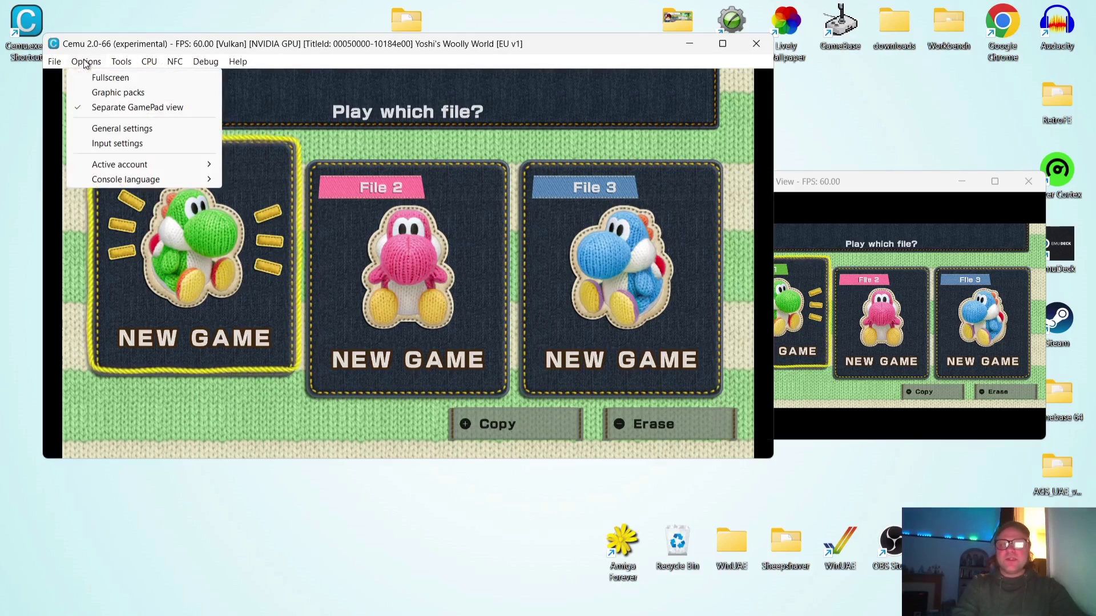
left_click(238, 143)
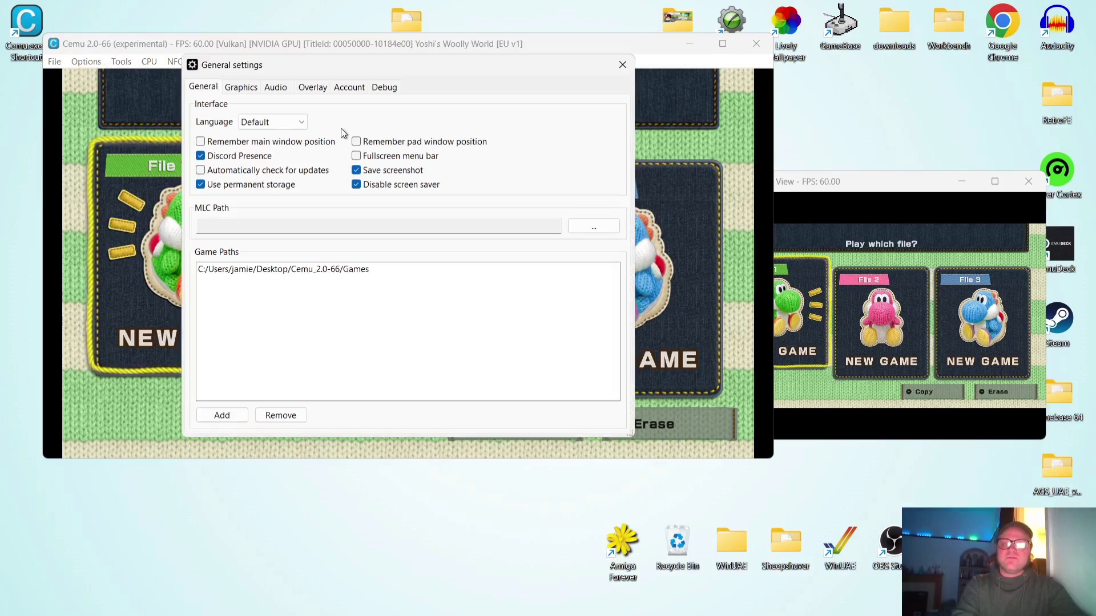
left_click(277, 88)
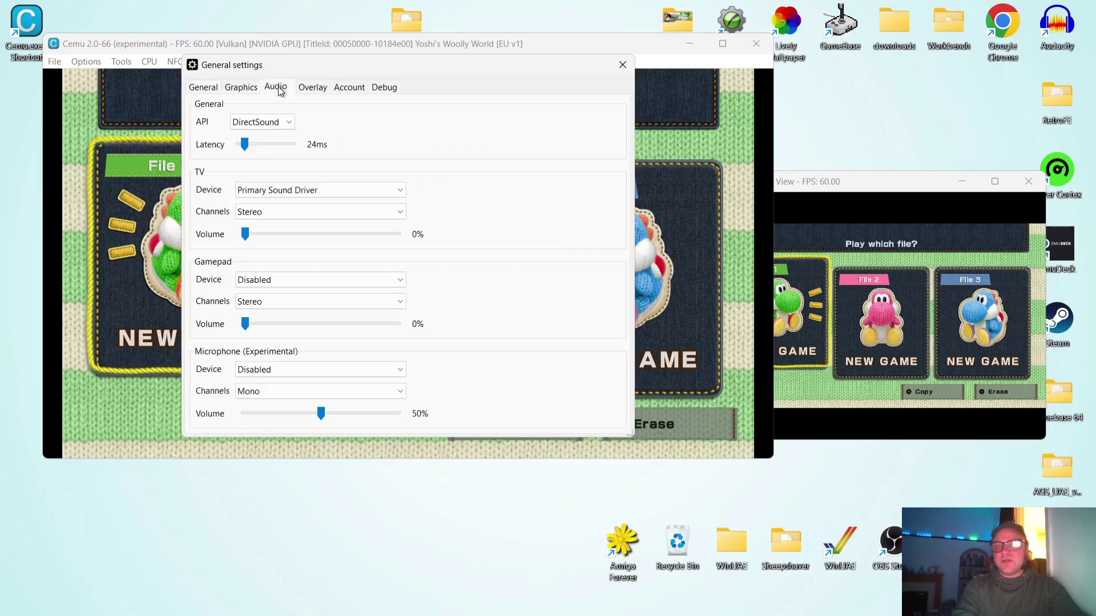
left_click(335, 279)
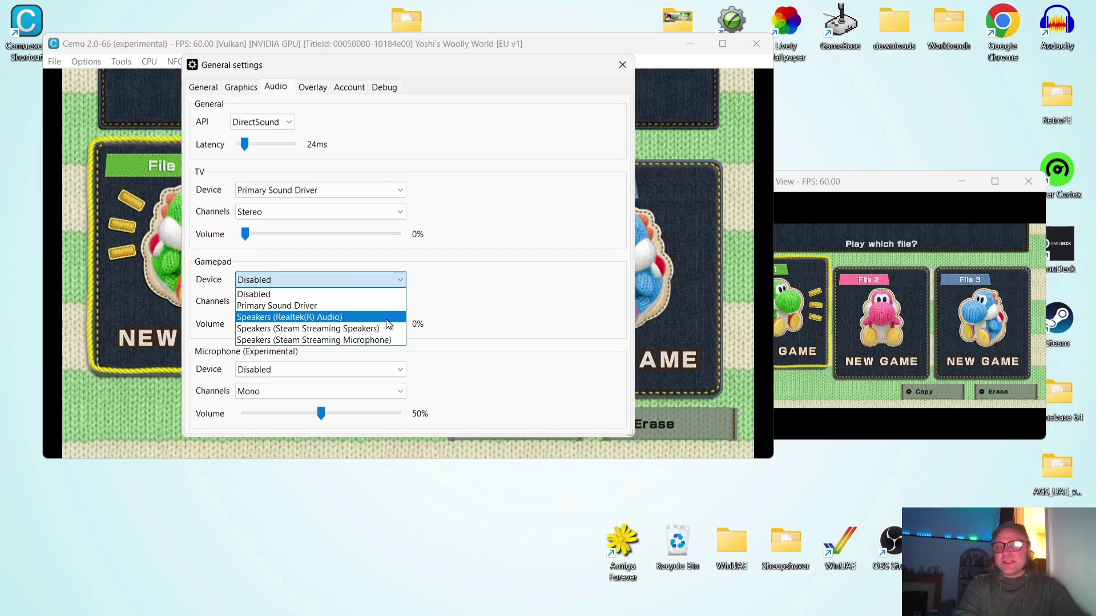
left_click(248, 235)
left_click_drag(249, 235, 425, 234)
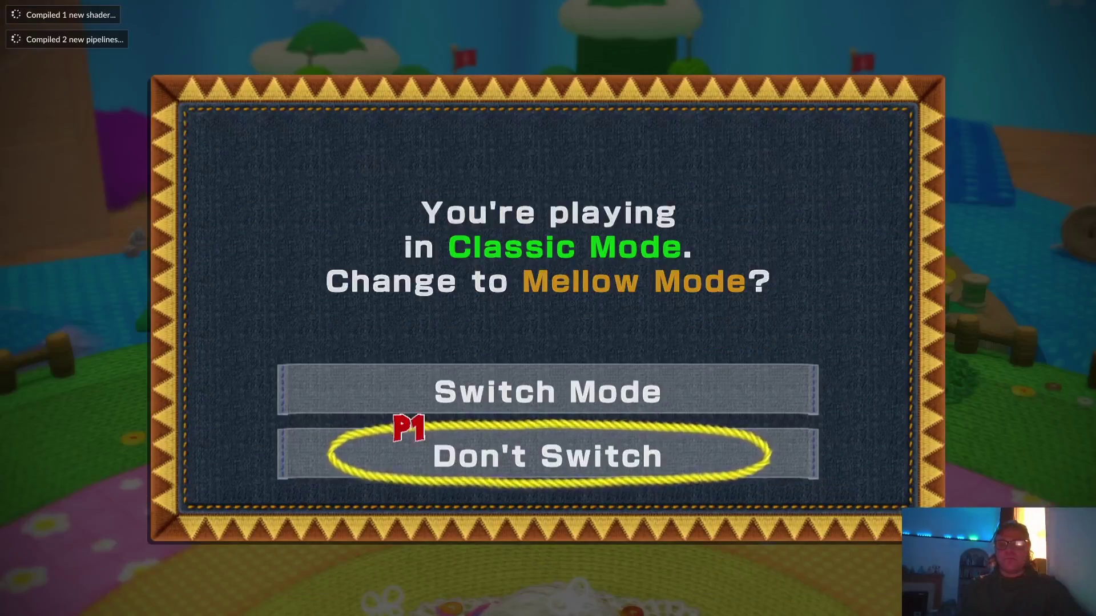
Keep Classic Mode in Yoshi's Woolly World, enter the World 1 map and start level 1-1
key("Return")
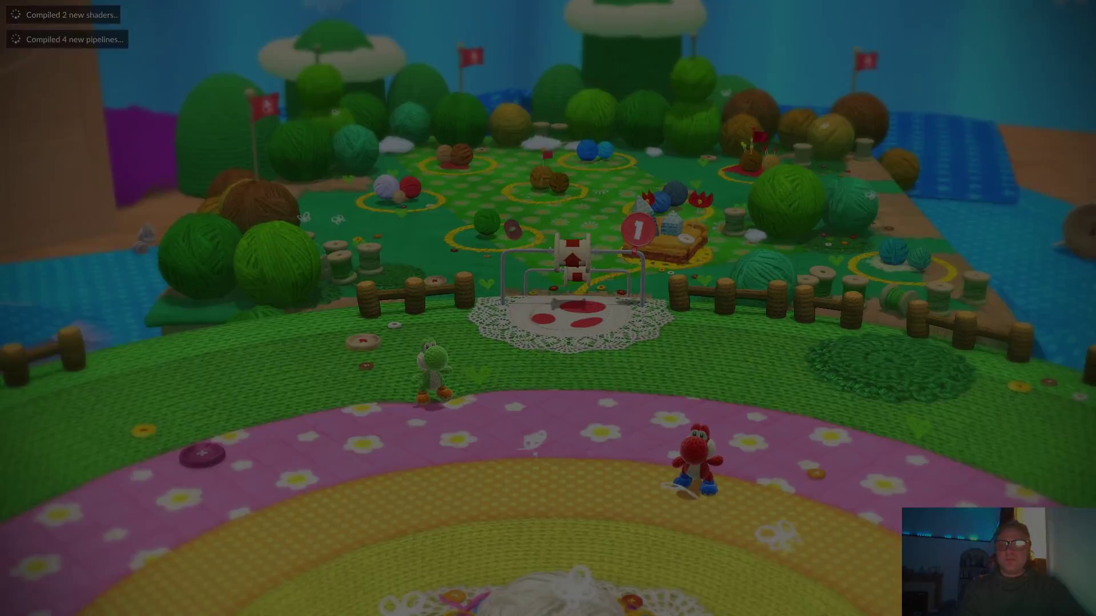
key("Return")
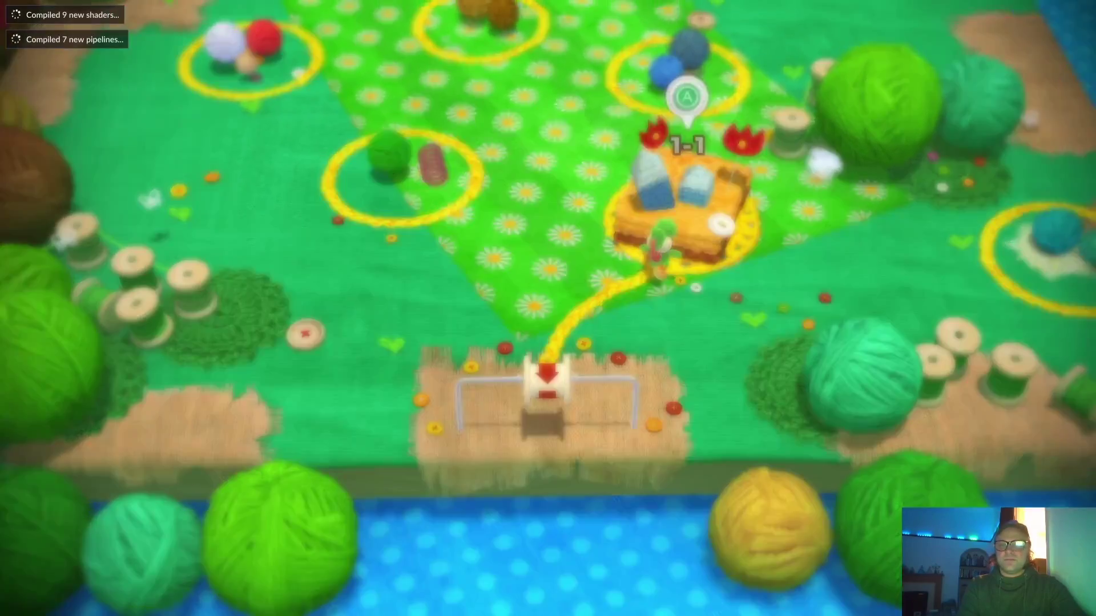
key("Return")
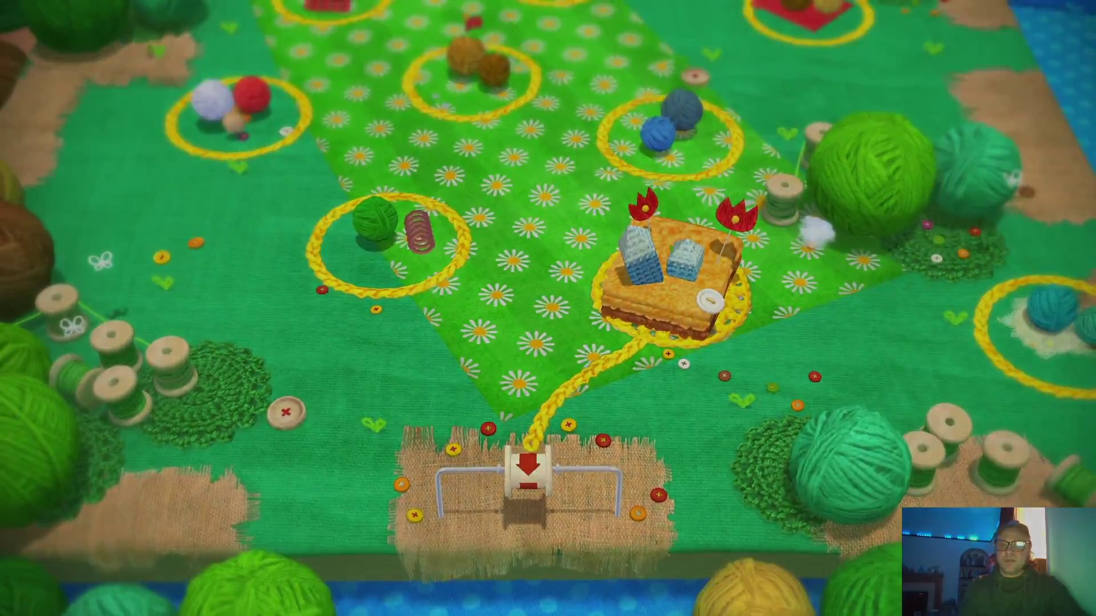
key("space")
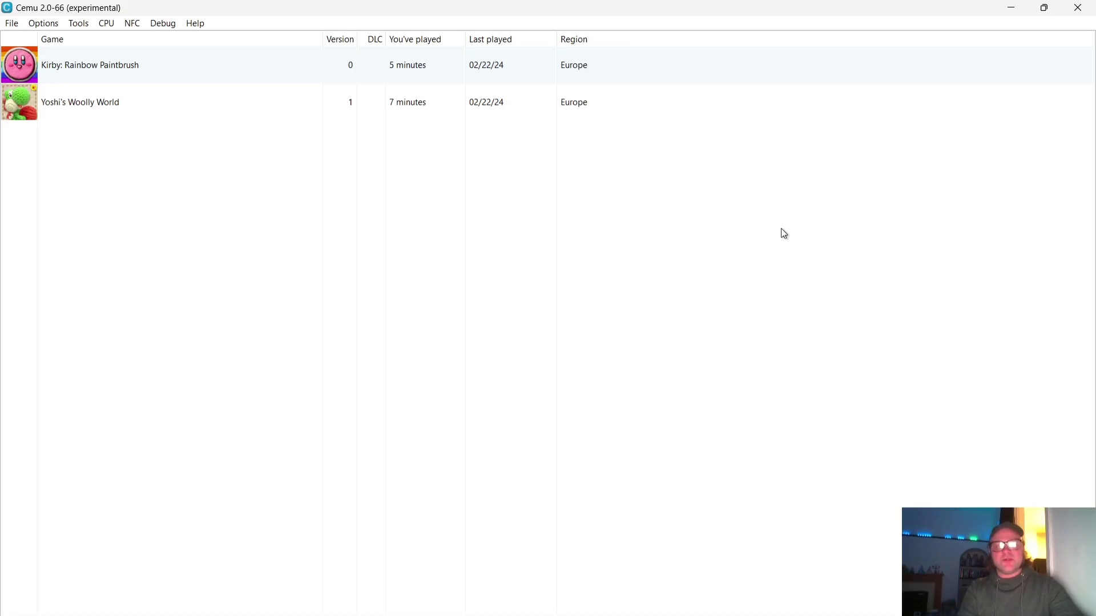
Open the graphics options in Cemu's general settings
left_click(41, 24)
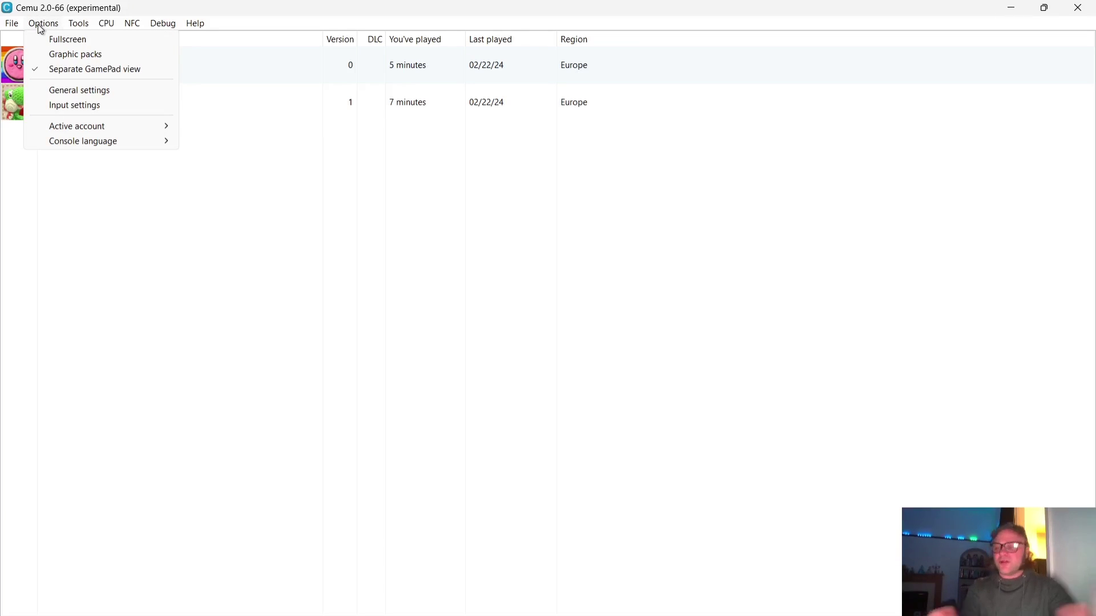
left_click(61, 97)
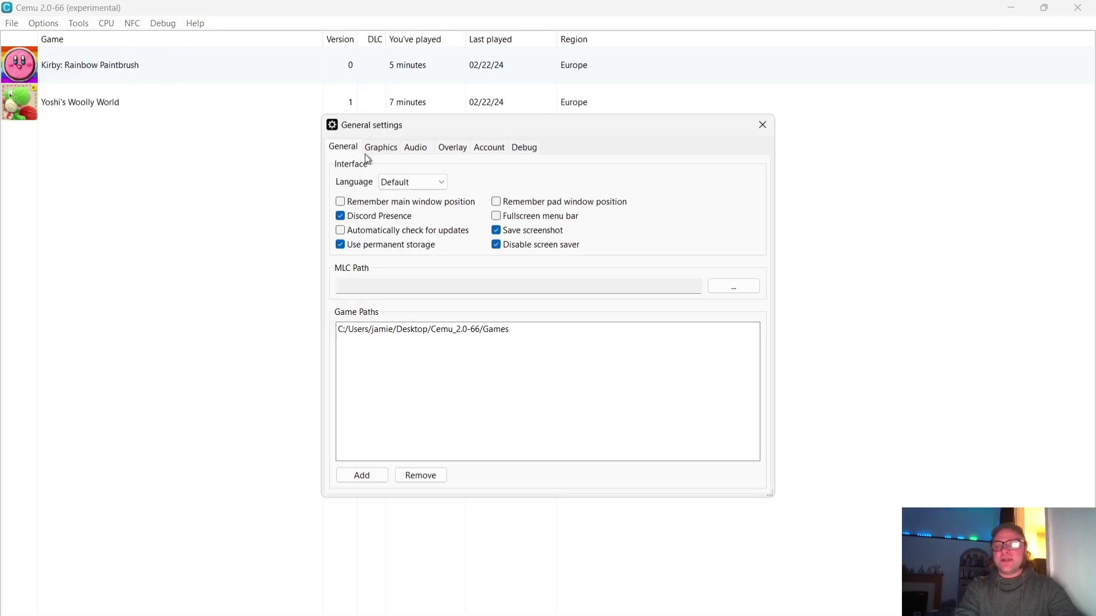
left_click(296, 74)
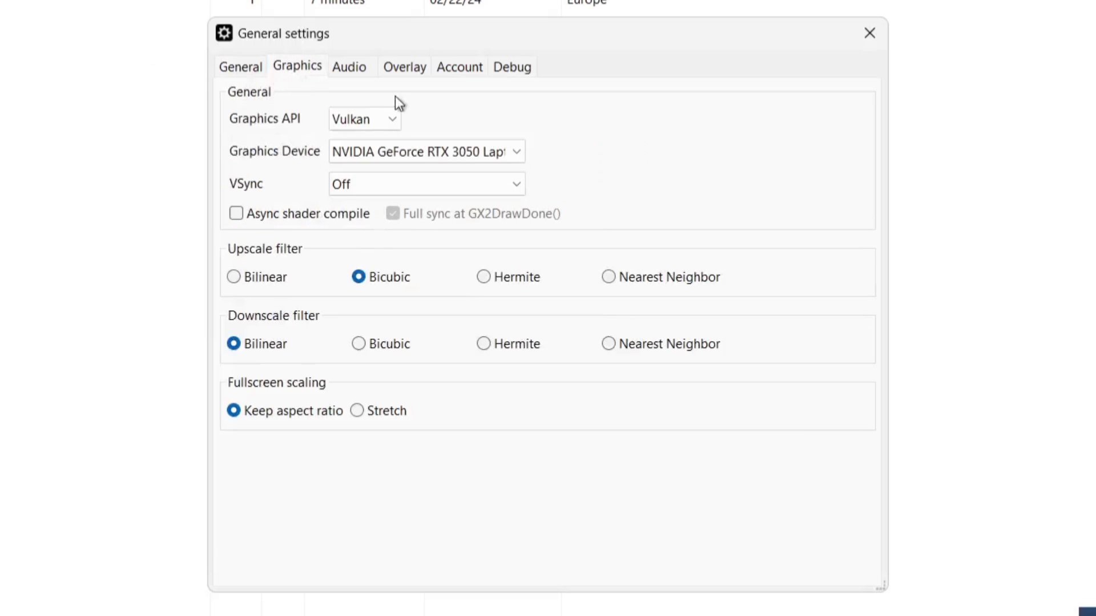
Try OpenGL as the graphics API and switch it back to Vulkan
left_click(391, 126)
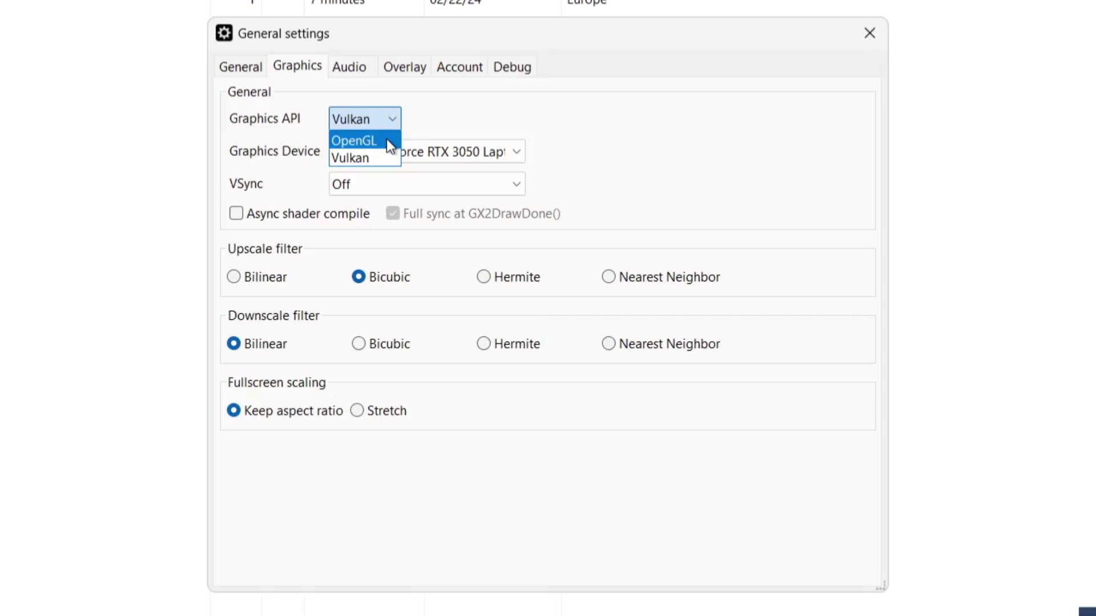
left_click(388, 142)
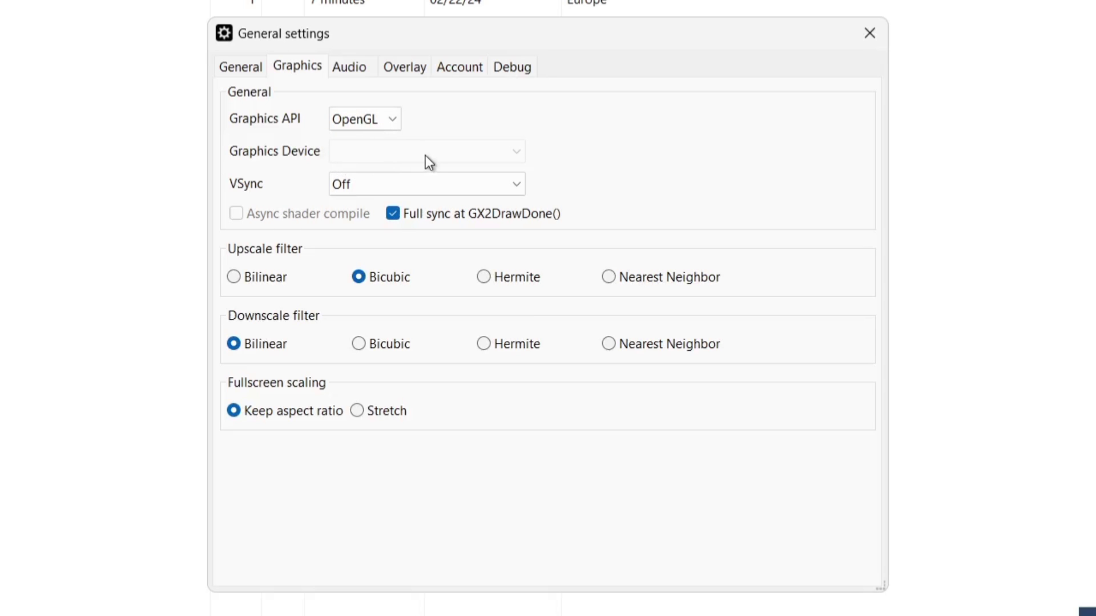
left_click(379, 118)
left_click(376, 155)
left_click(375, 154)
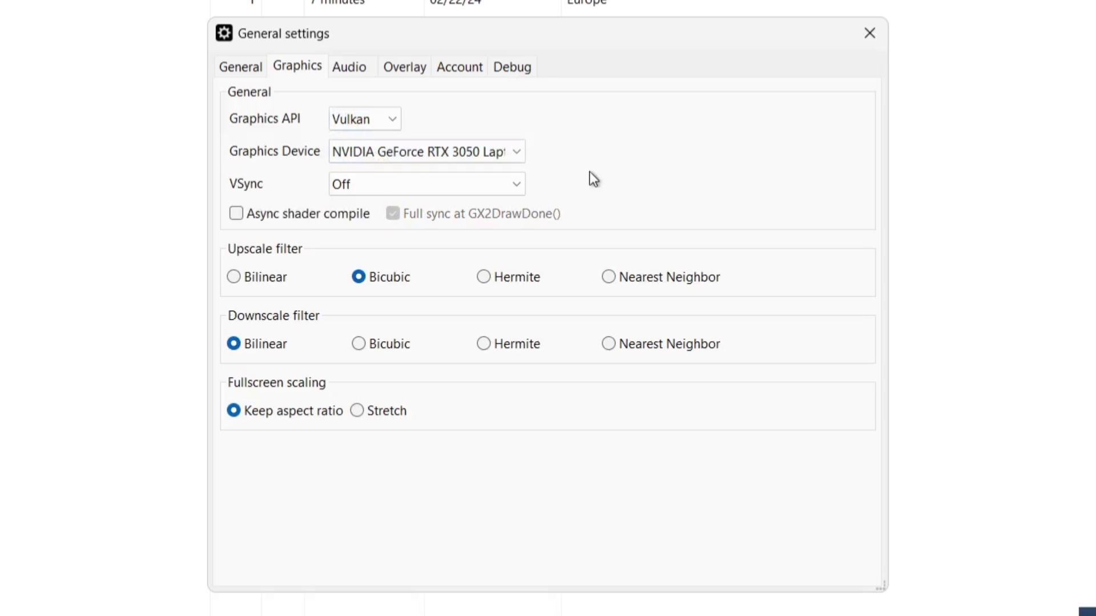
Examine the available VSync modes and audio API back ends, leaving VSync off and DirectSound selected
left_click(446, 190)
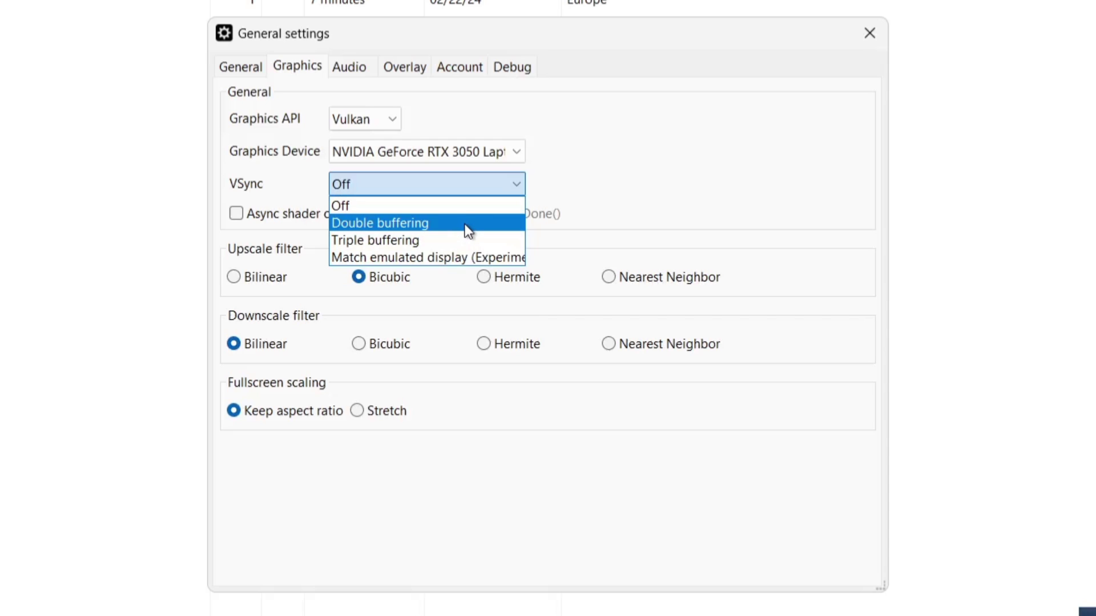
left_click(718, 191)
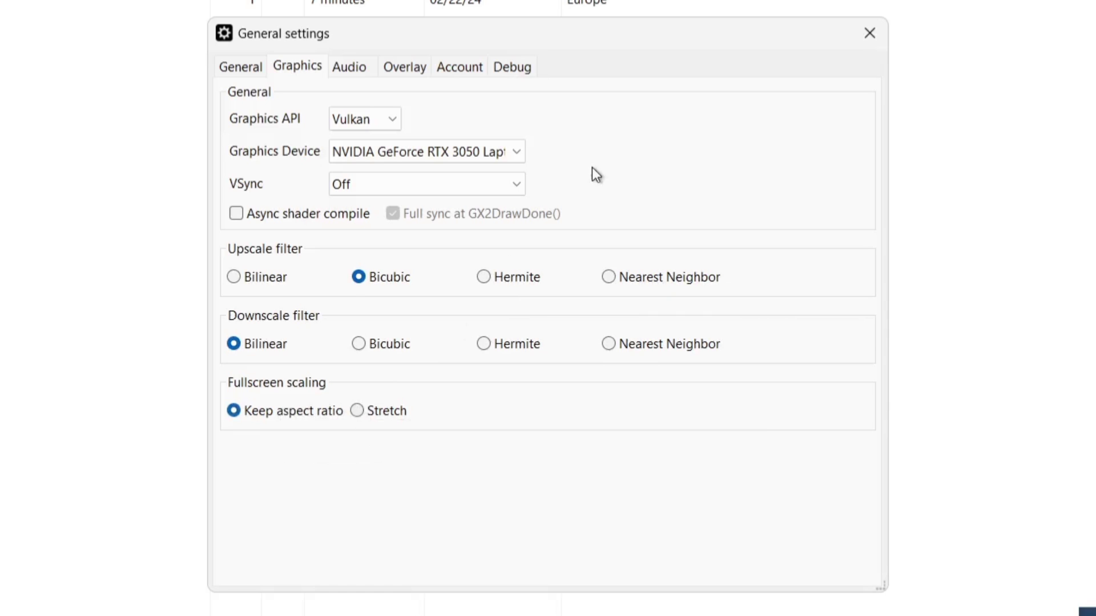
left_click(359, 73)
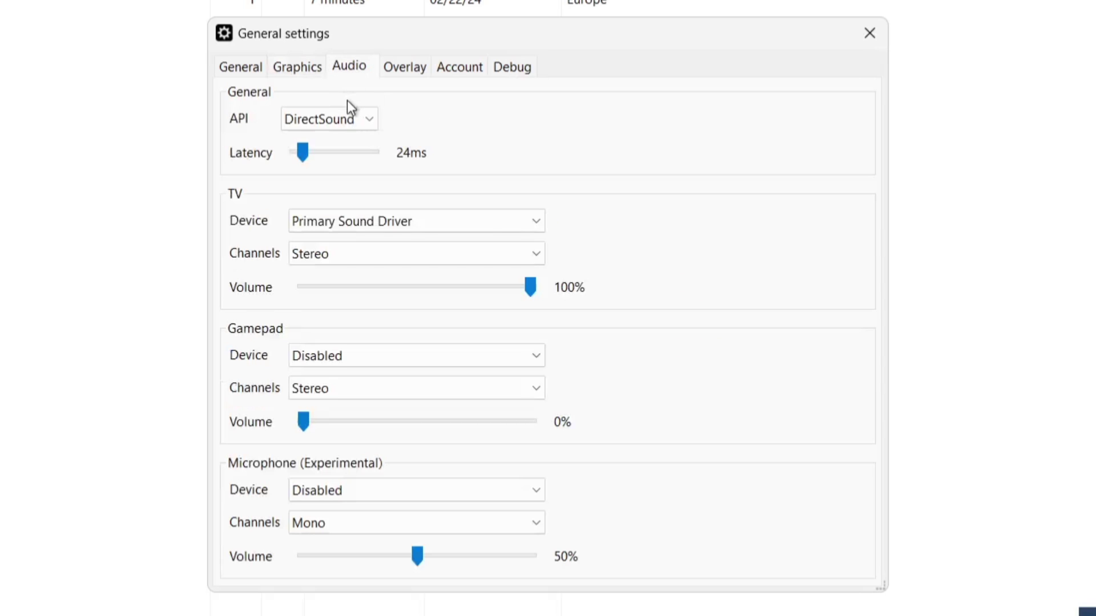
left_click(306, 66)
left_click(358, 70)
left_click(368, 119)
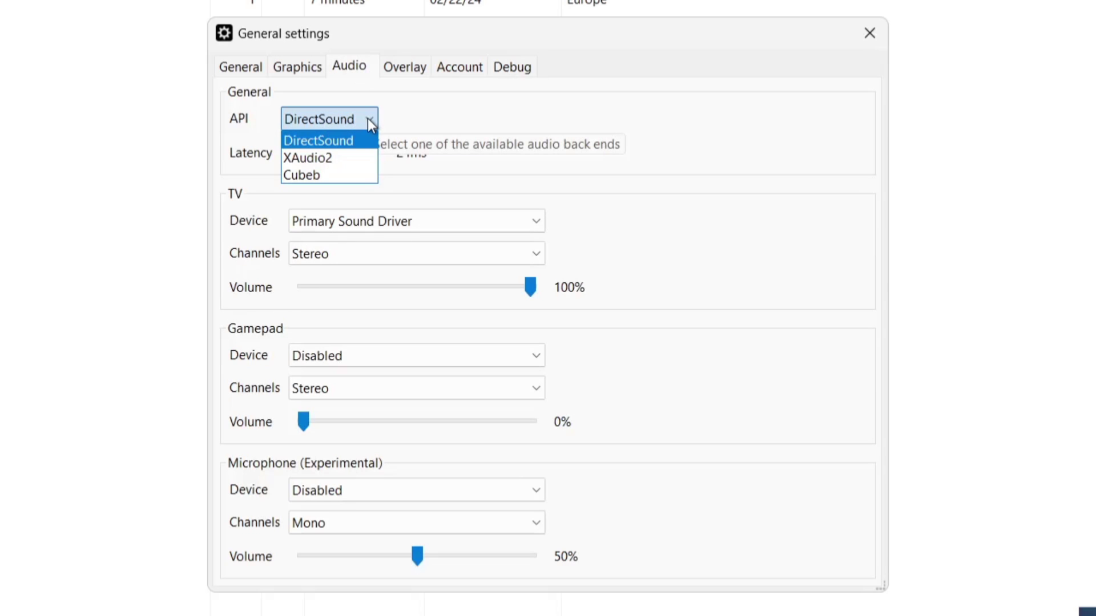
left_click(350, 148)
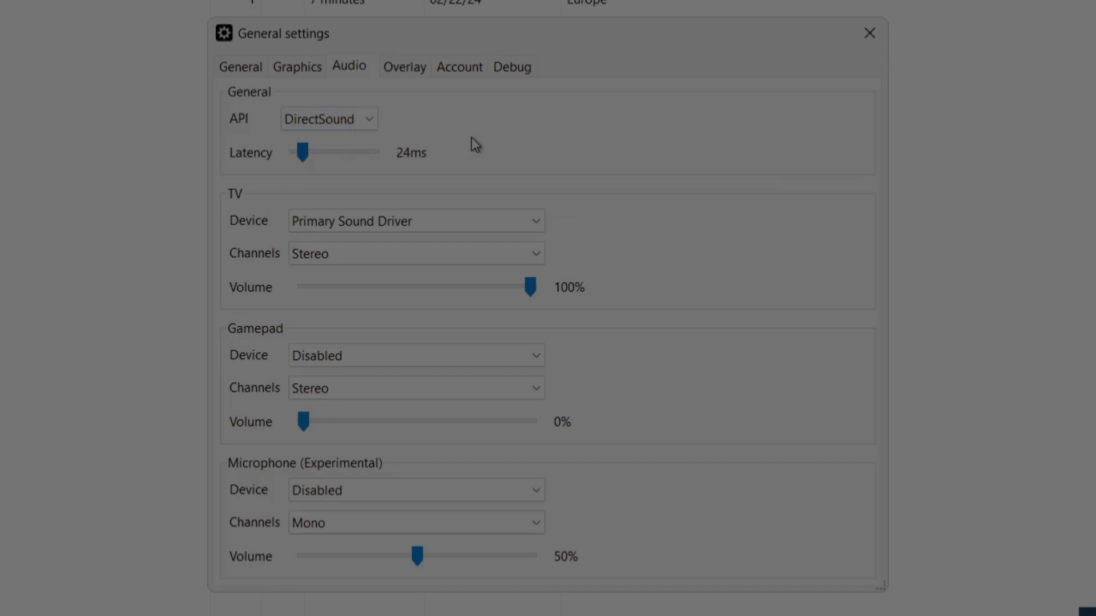